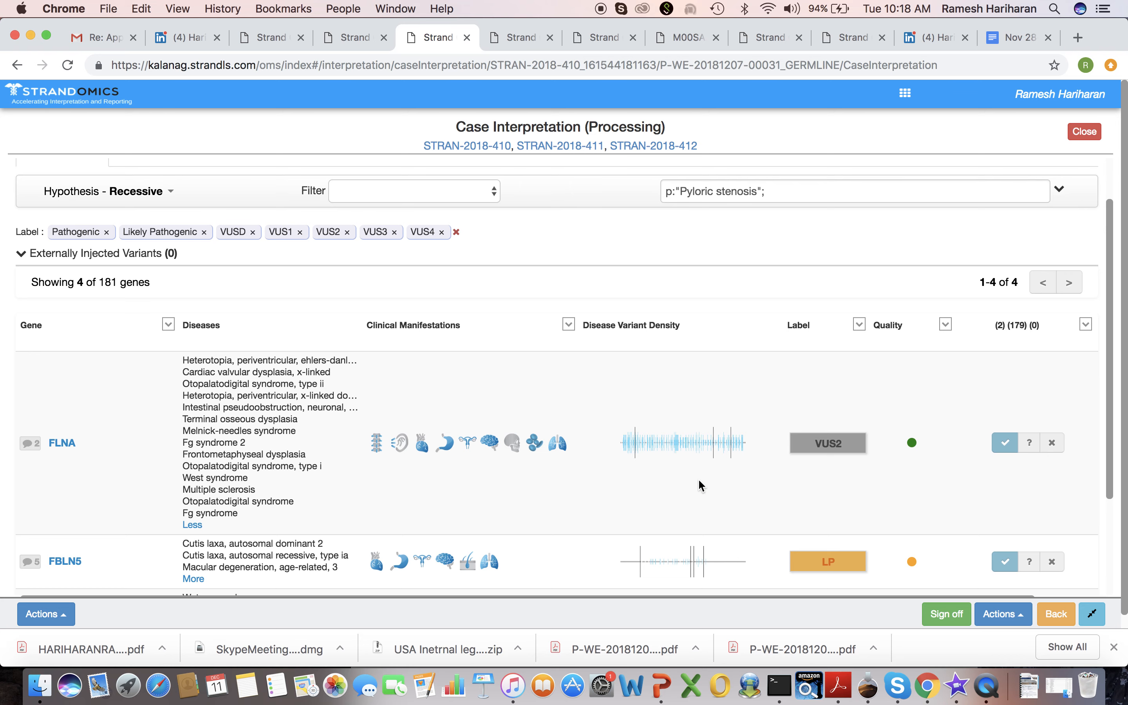
# Step: Open the variants of the FLNA gene and expand the details of the p.Asp1970Asn variant
pyautogui.scroll(-2, 698, 479)
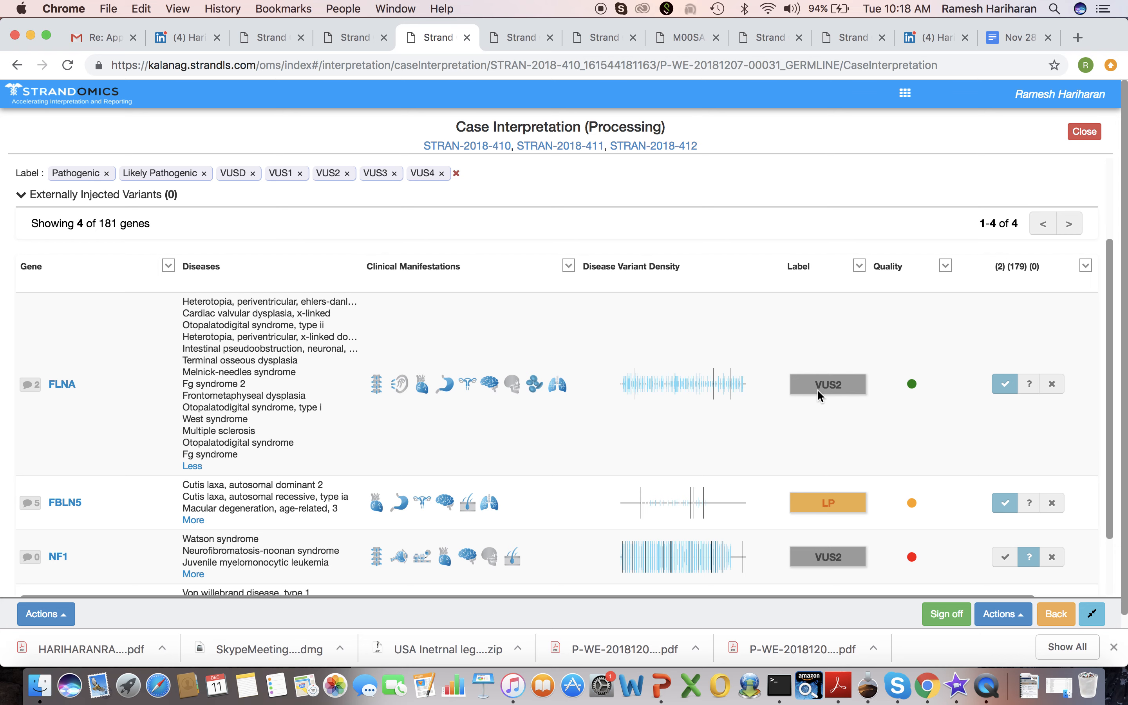
pyautogui.scroll(-2, 818, 394)
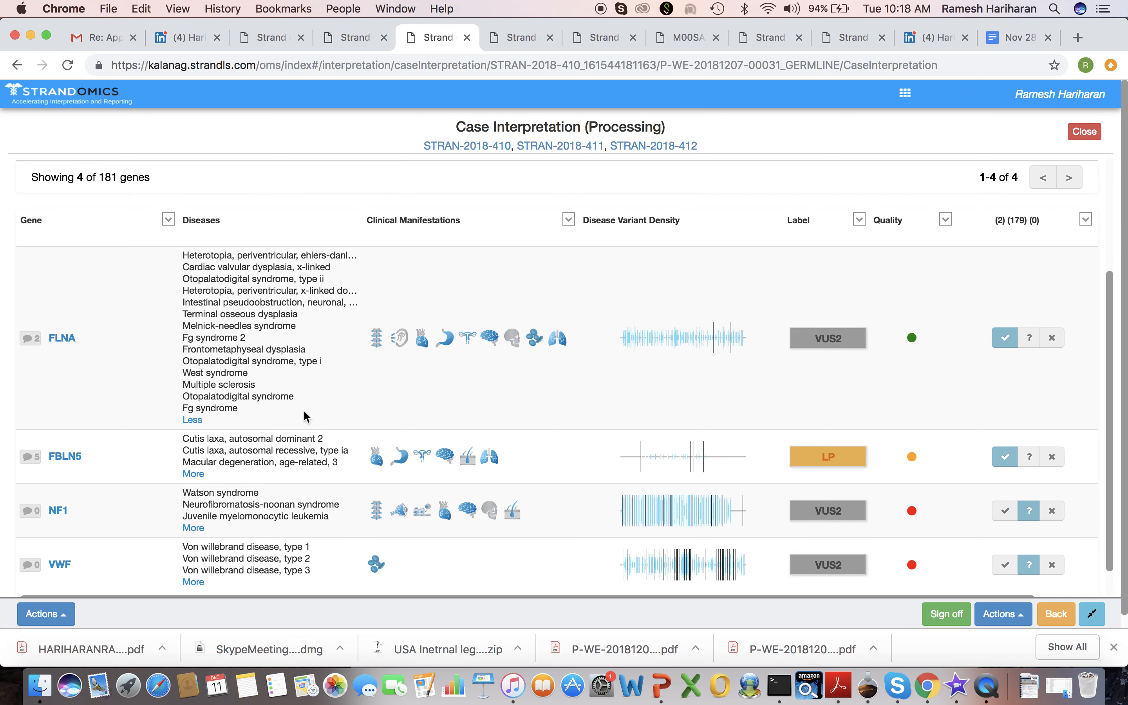
pyautogui.click(65, 339)
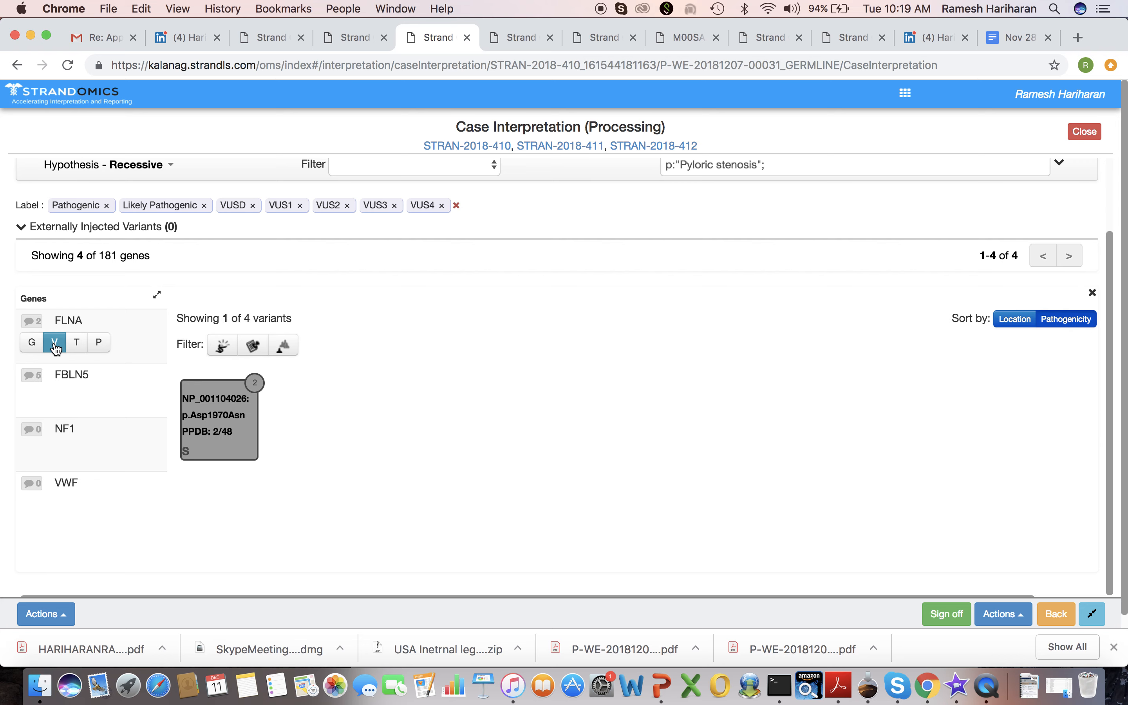
pyautogui.click(238, 518)
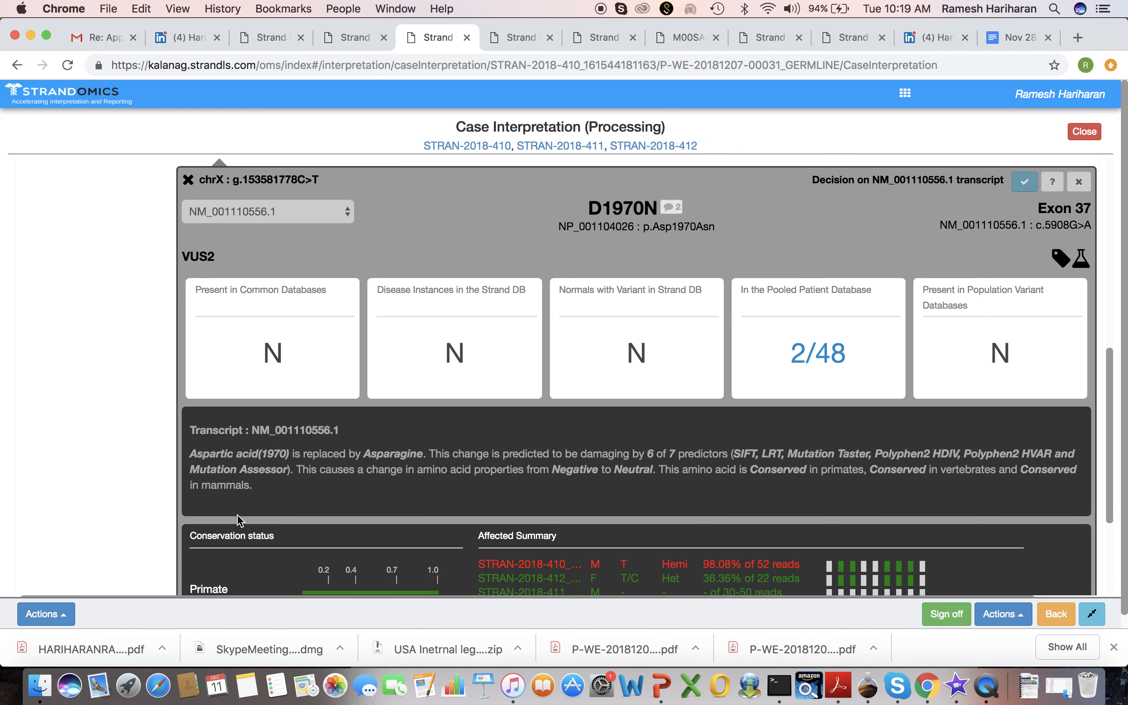
# Step: Check the transcripts available for the D1970N variant, keeping NM_001110556.1 selected
pyautogui.scroll(5, 237, 513)
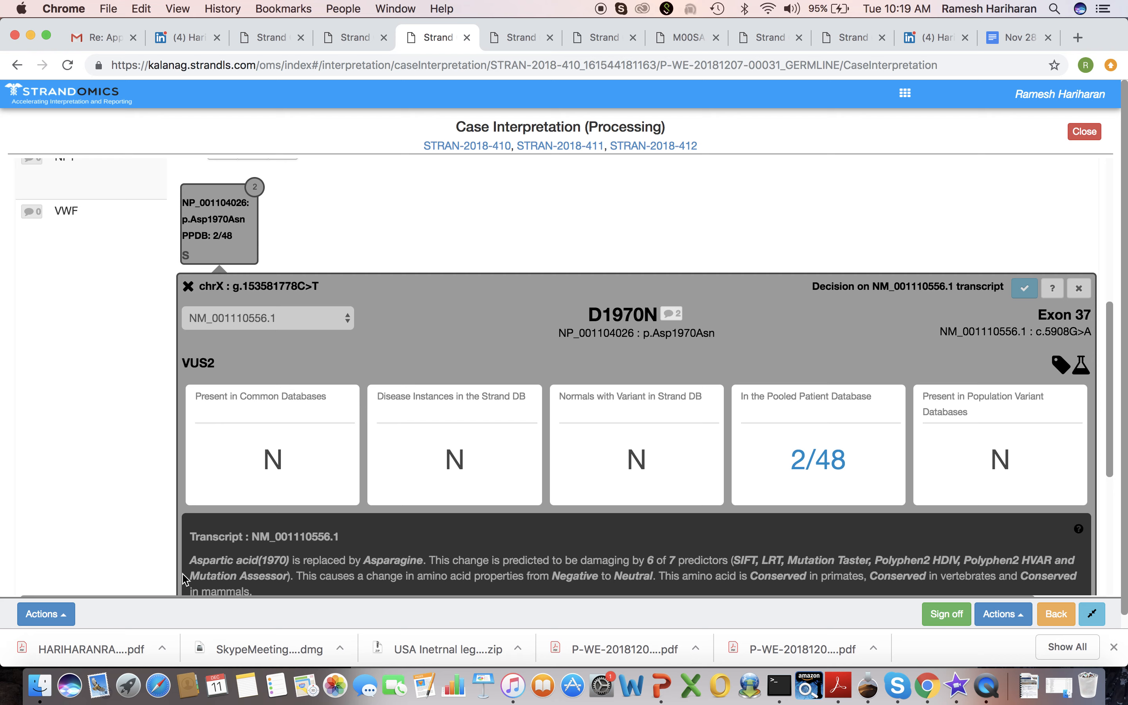
pyautogui.click(348, 315)
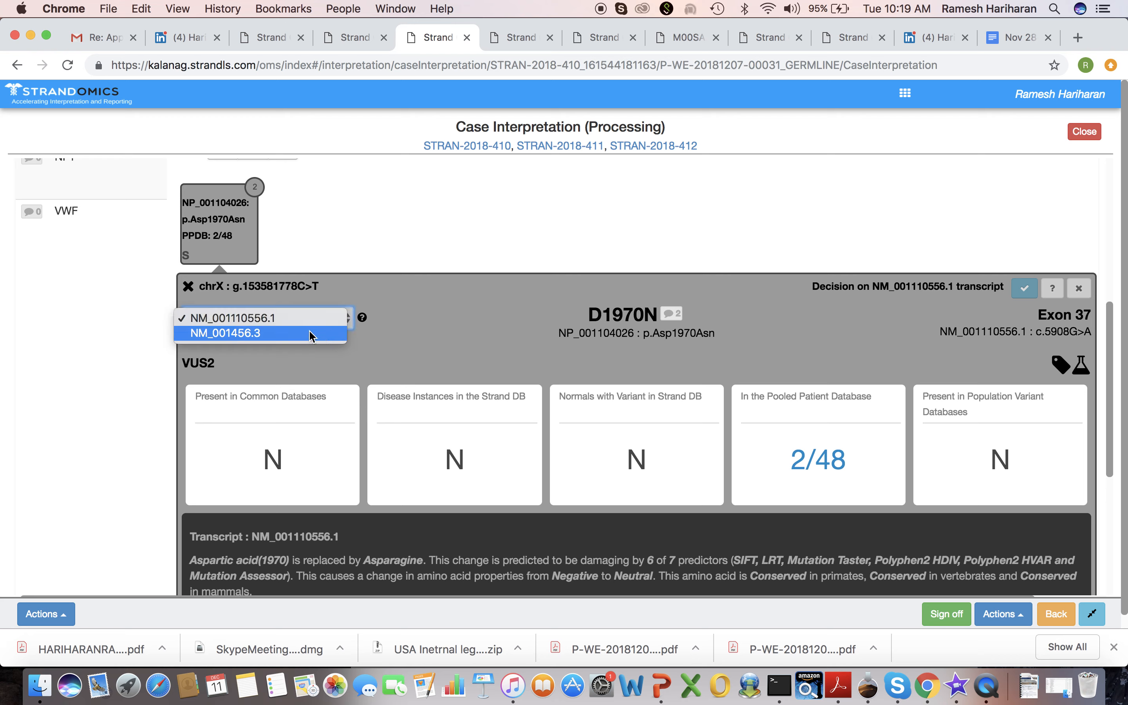
pyautogui.click(425, 320)
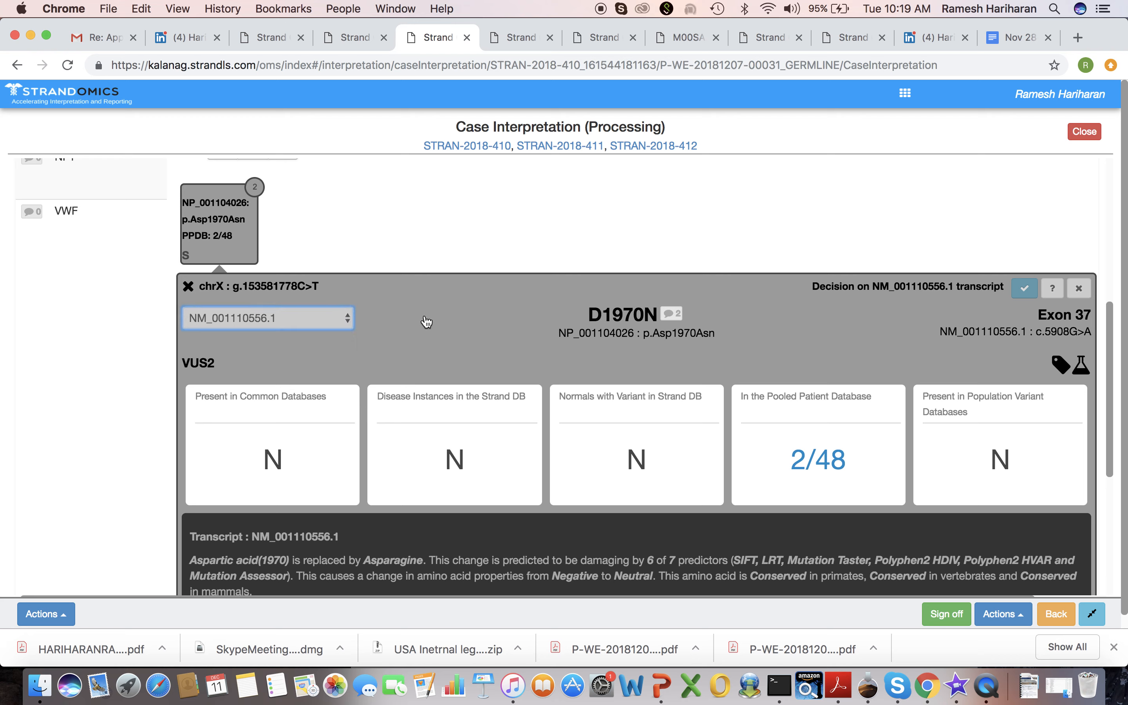
# Step: Read the D1970N transcript summary, highlighting the predictor, amino acid property change and conservation statements
pyautogui.scroll(-2, 427, 332)
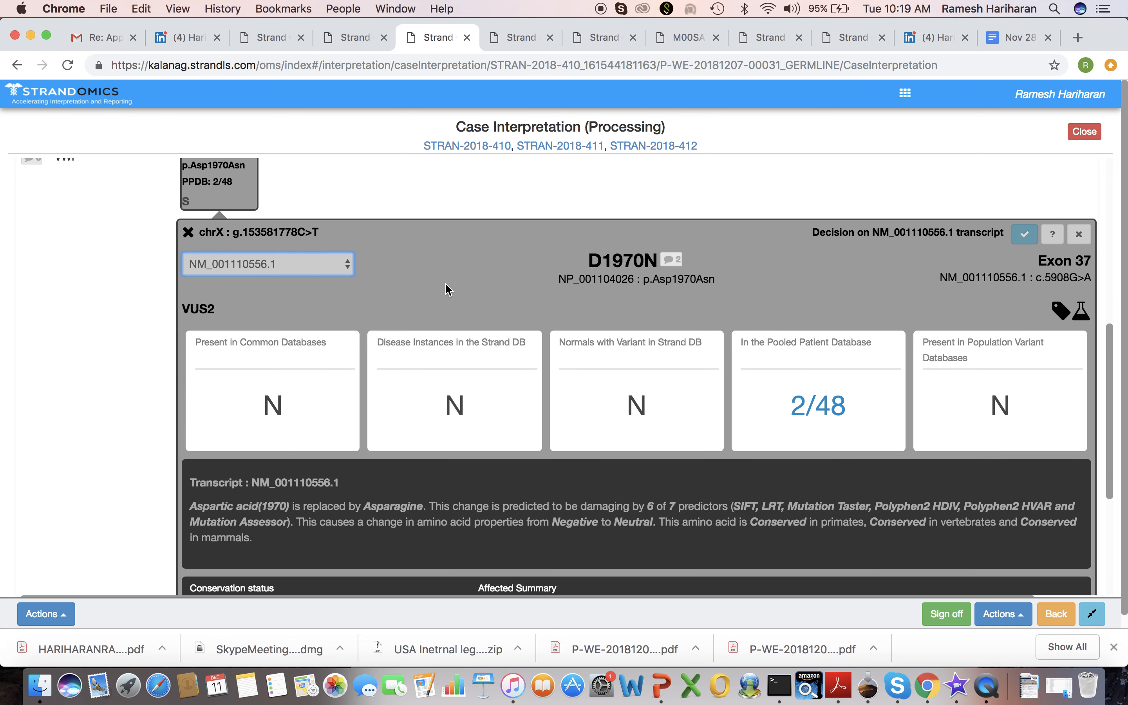
pyautogui.scroll(-3, 552, 403)
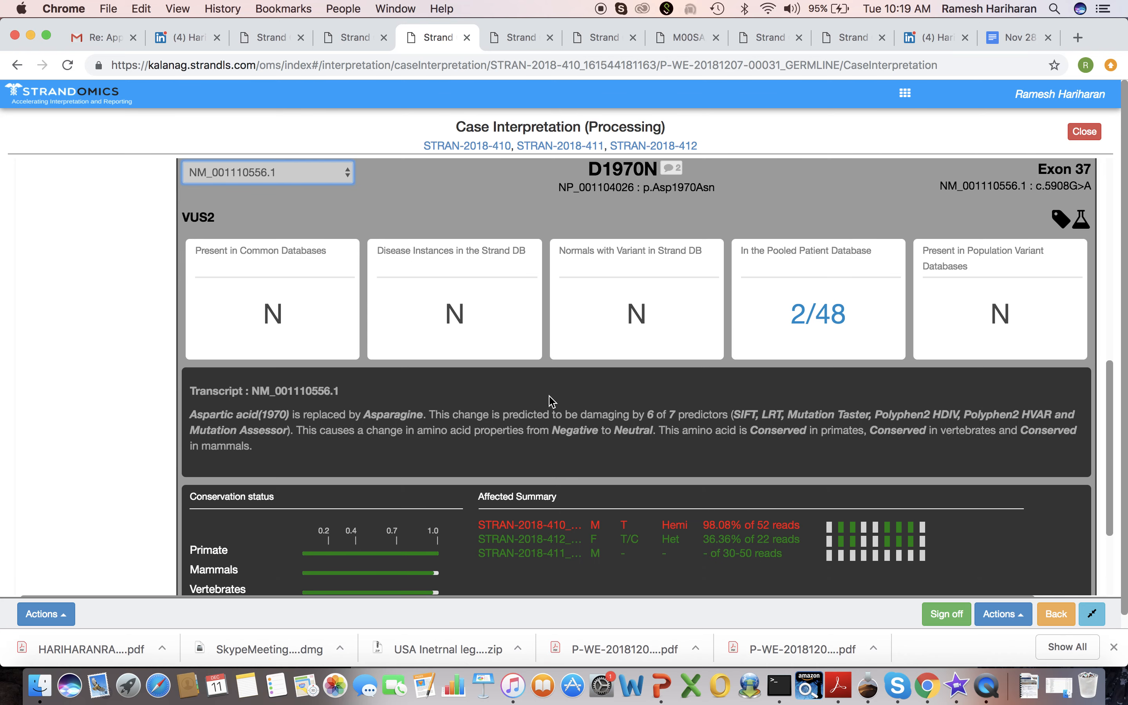
pyautogui.scroll(2, 552, 403)
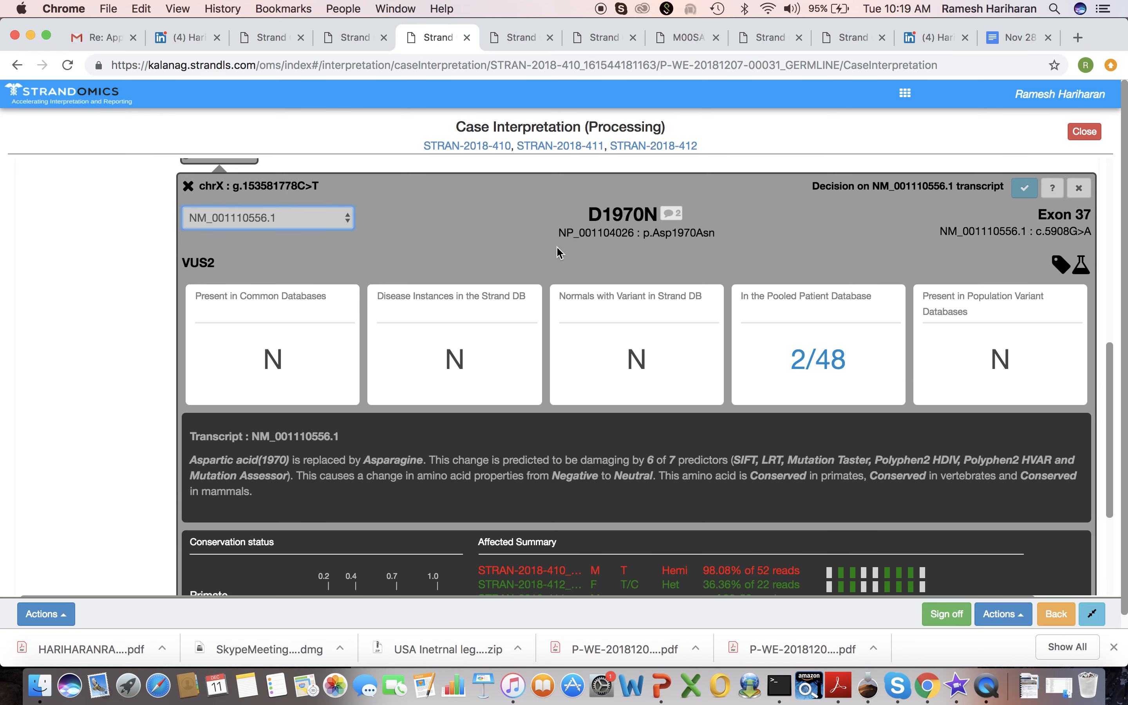
pyautogui.scroll(-1, 380, 462)
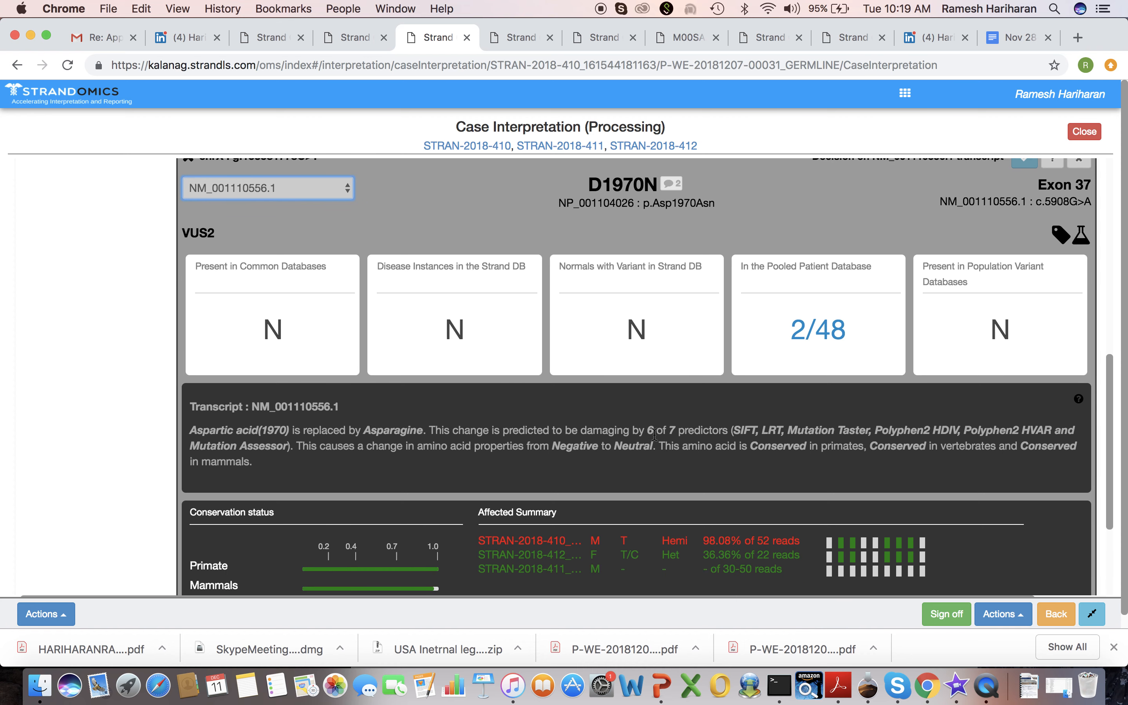
pyautogui.moveTo(648, 429); pyautogui.dragTo(735, 433)
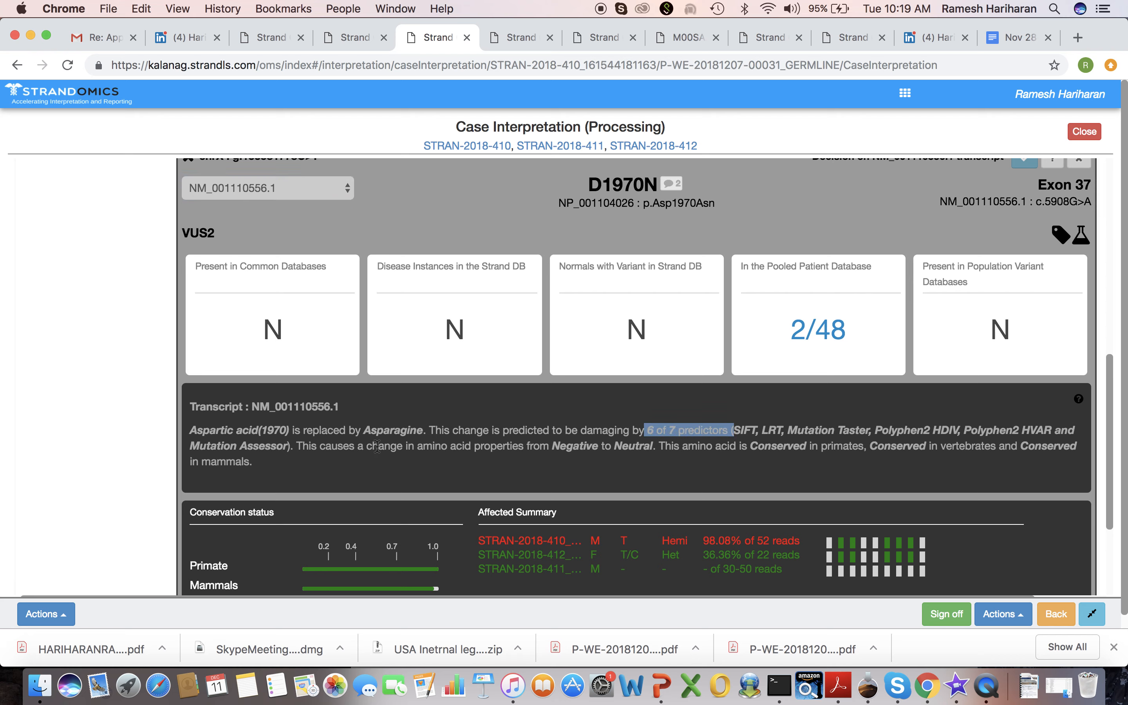
pyautogui.moveTo(377, 446); pyautogui.dragTo(654, 446)
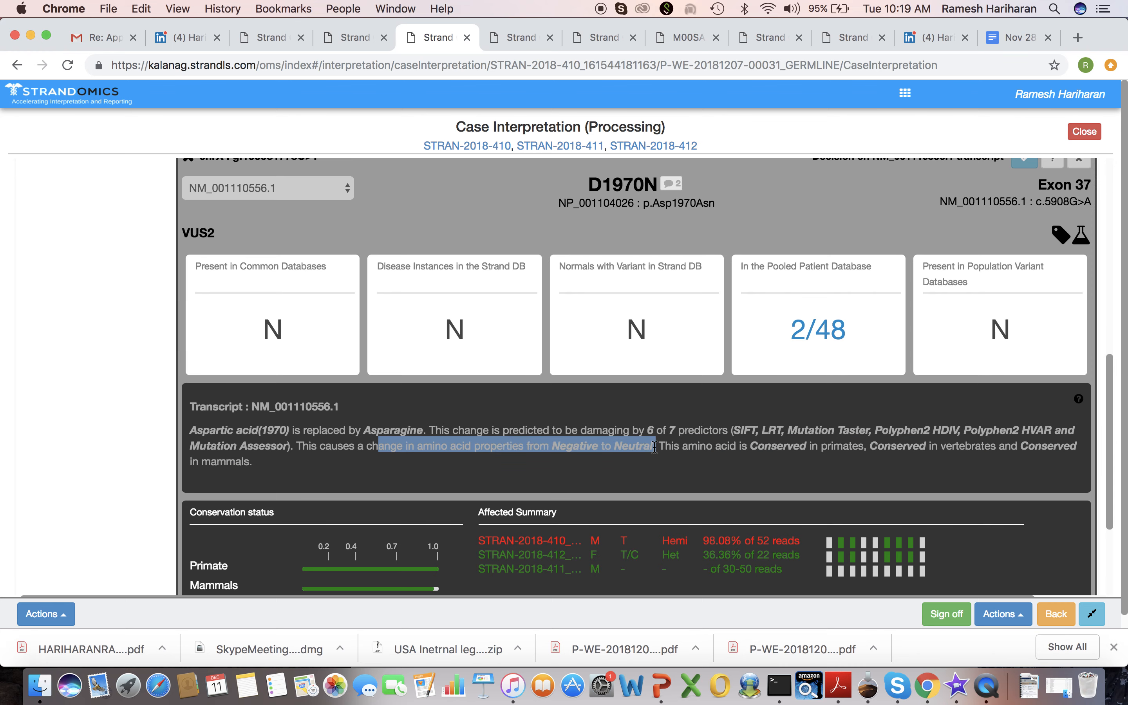
pyautogui.scroll(-3, 748, 450)
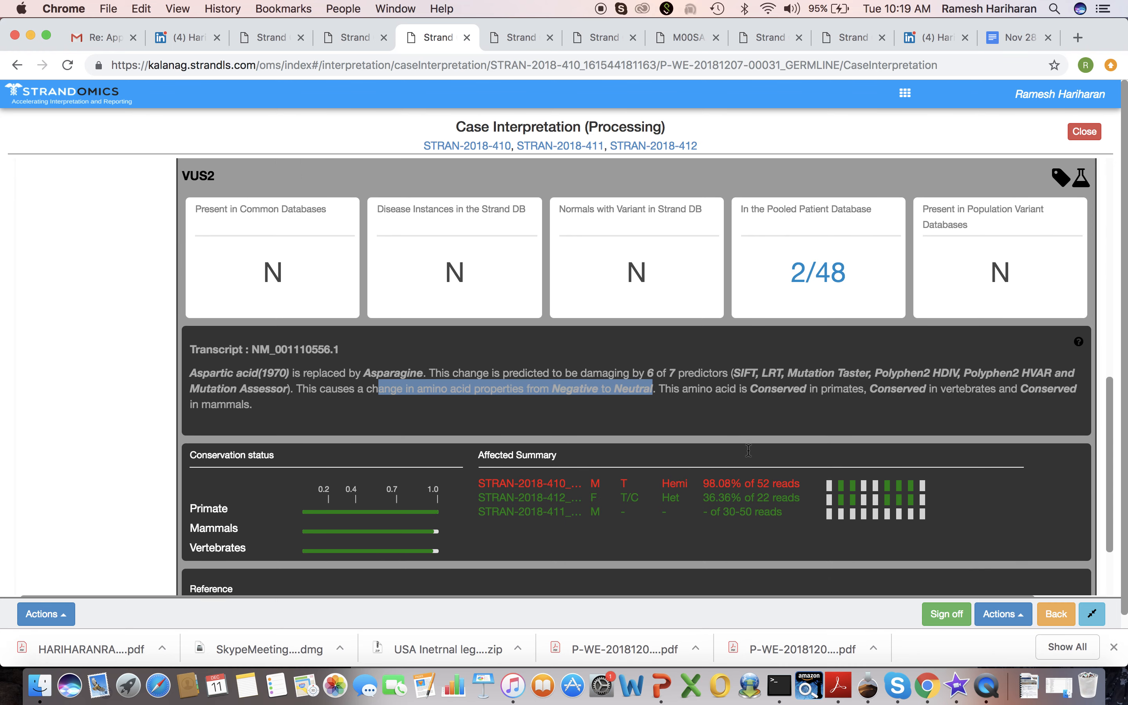
pyautogui.rightClick(753, 373)
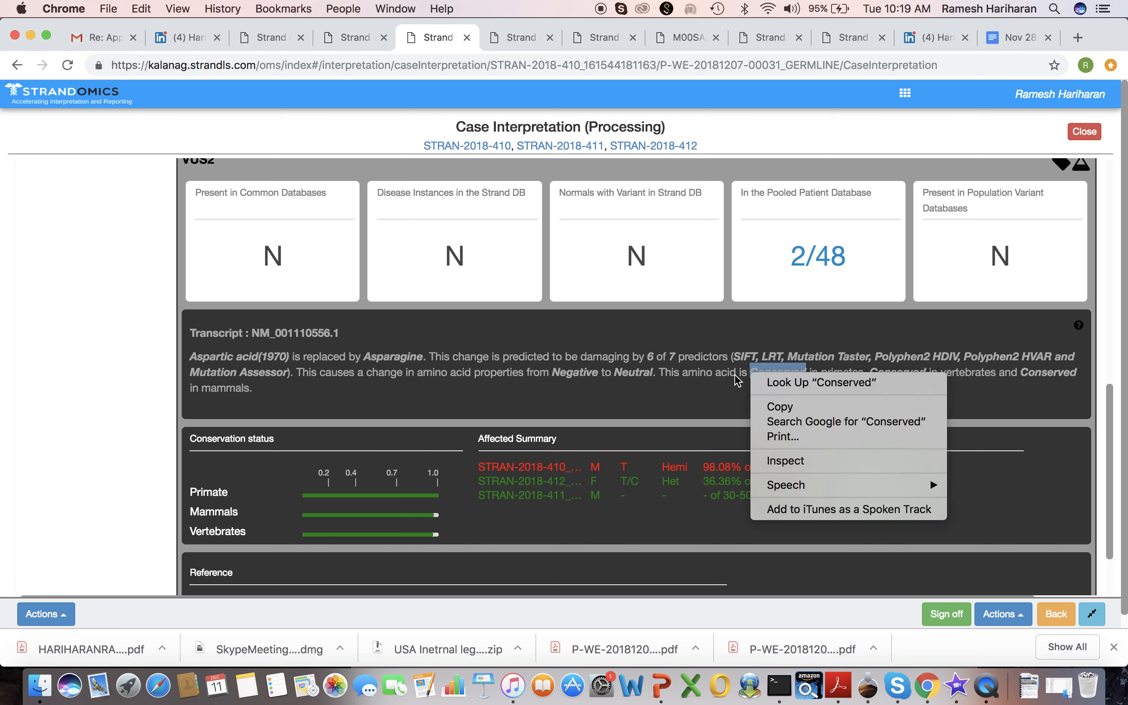
pyautogui.click(708, 378)
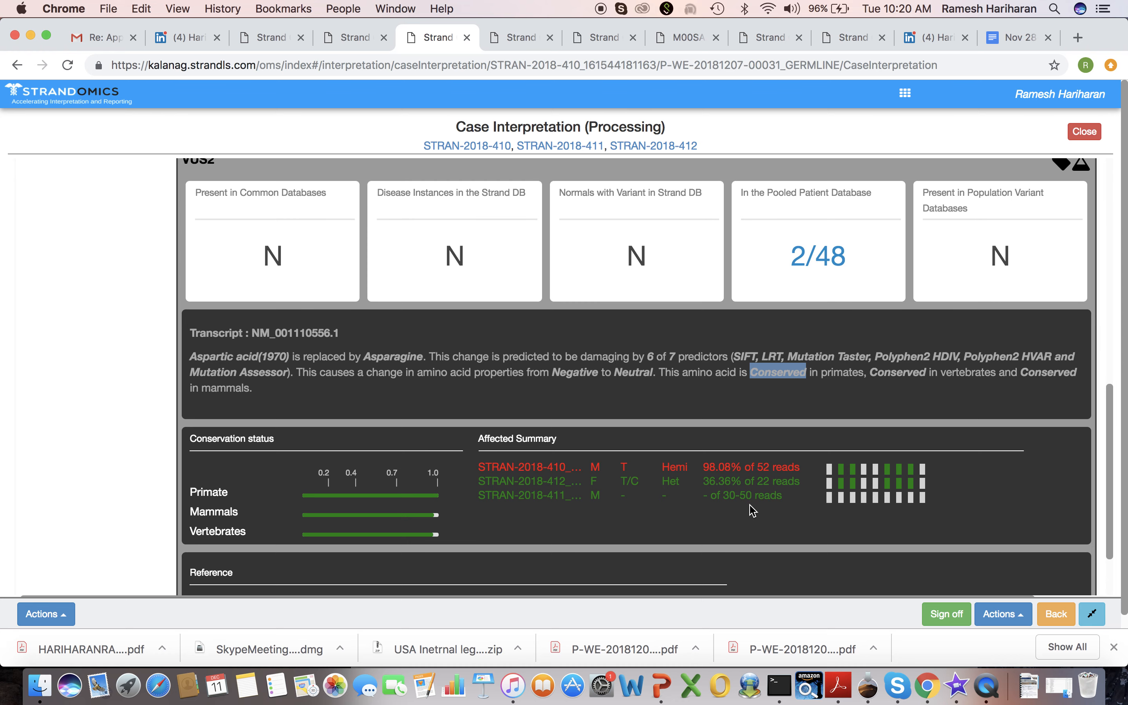
# Step: Examine the D1970N variant's label, database cards, conservation status, affected summary and reference sequence
pyautogui.scroll(5, 753, 511)
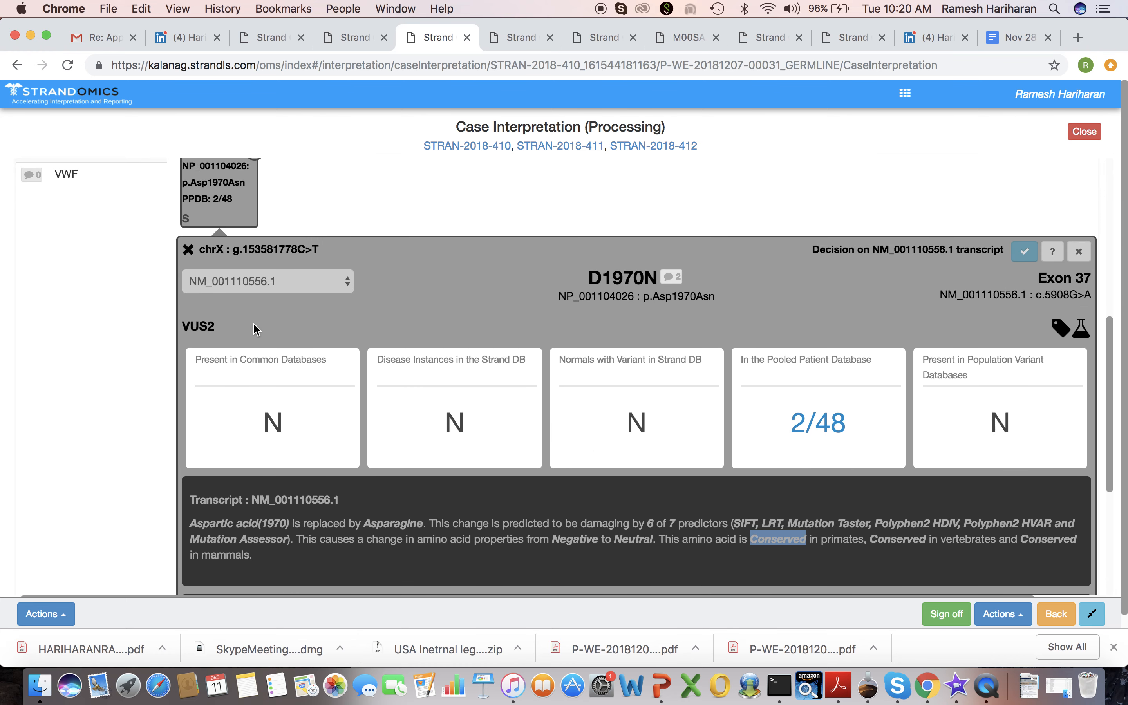
pyautogui.scroll(-7, 429, 397)
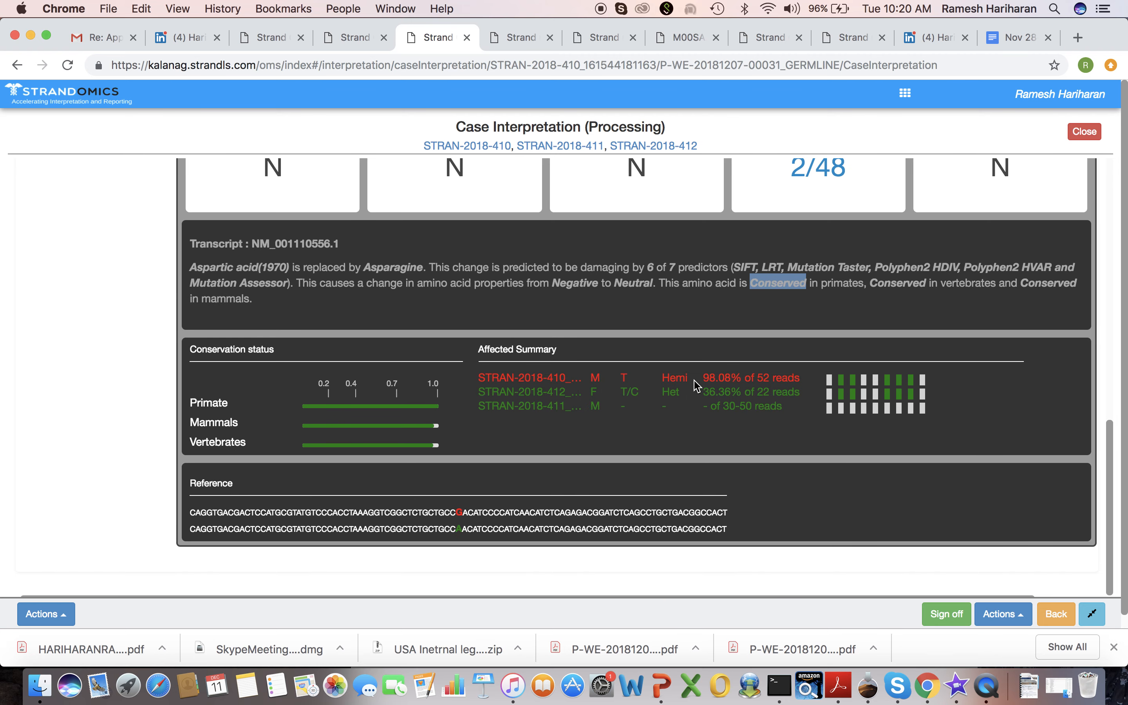
pyautogui.scroll(1, 721, 445)
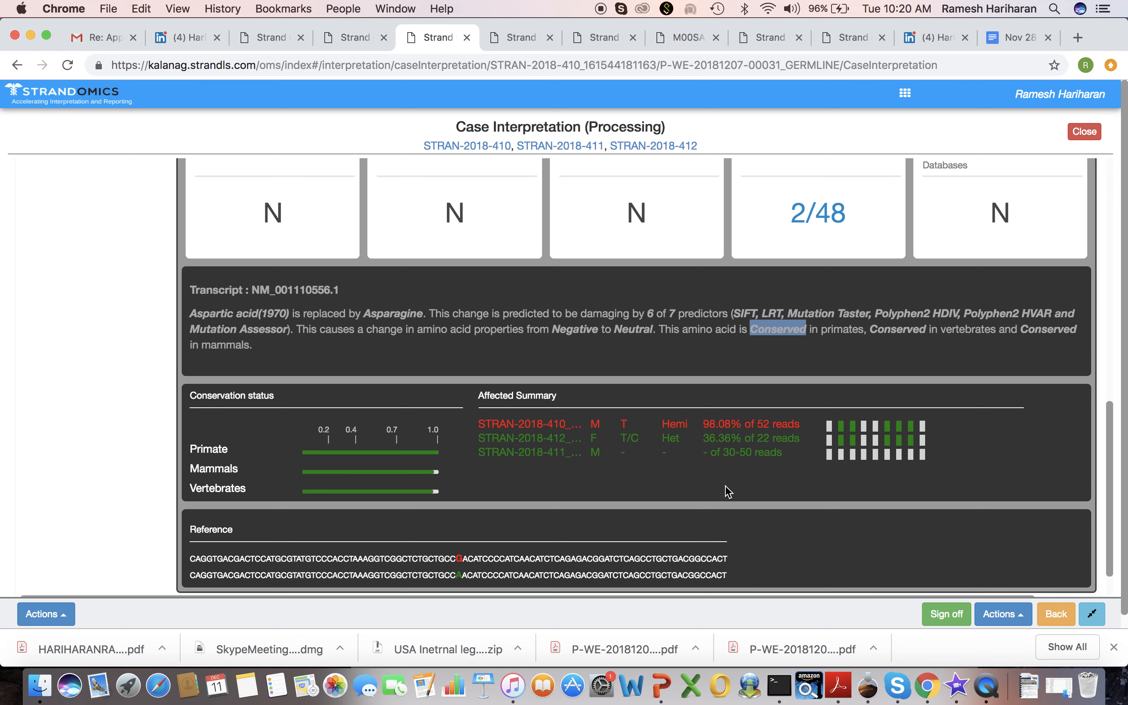
pyautogui.scroll(-1, 833, 487)
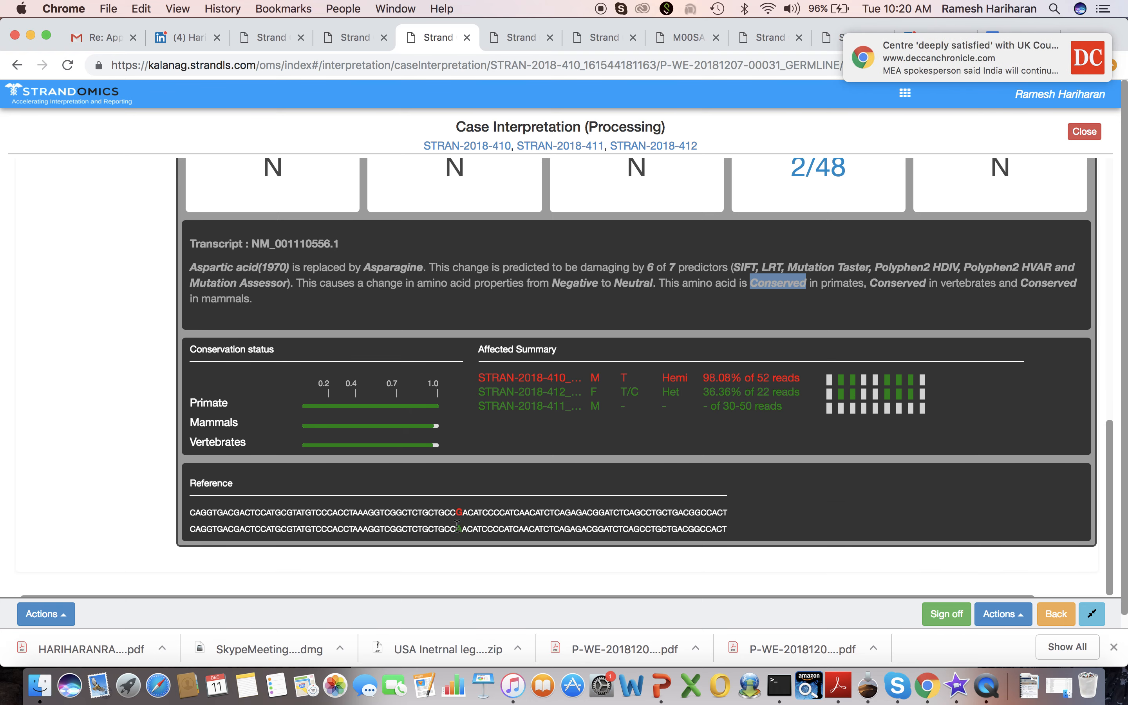
pyautogui.scroll(5, 623, 480)
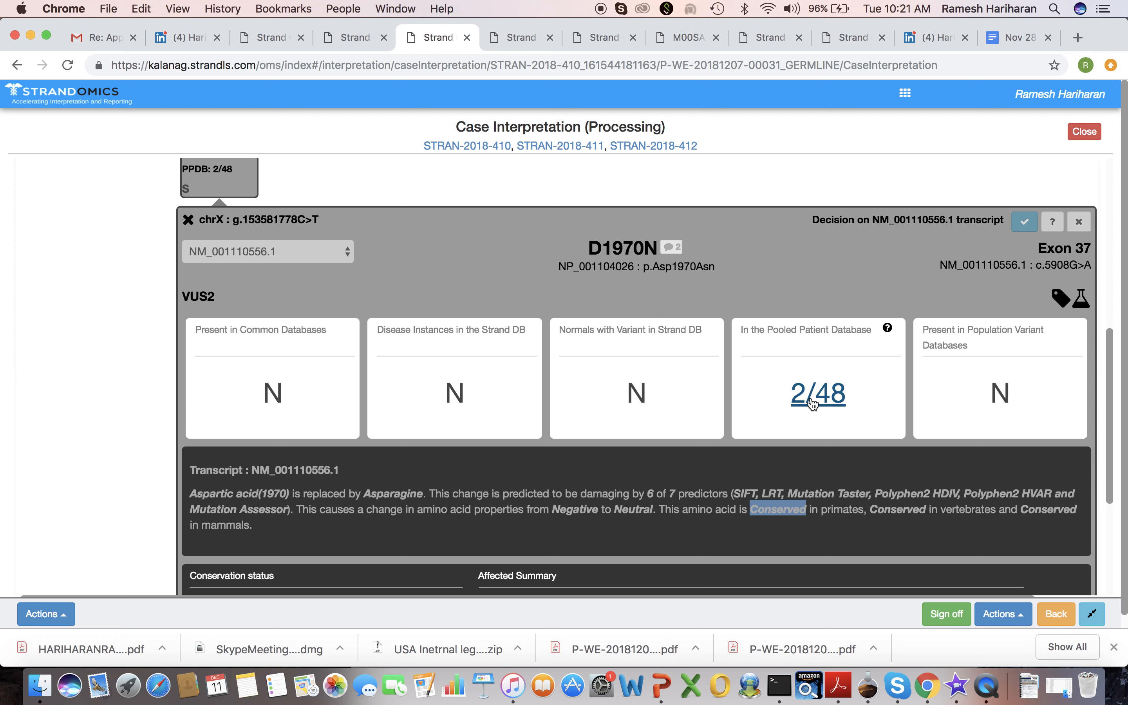
pyautogui.scroll(-4, 812, 405)
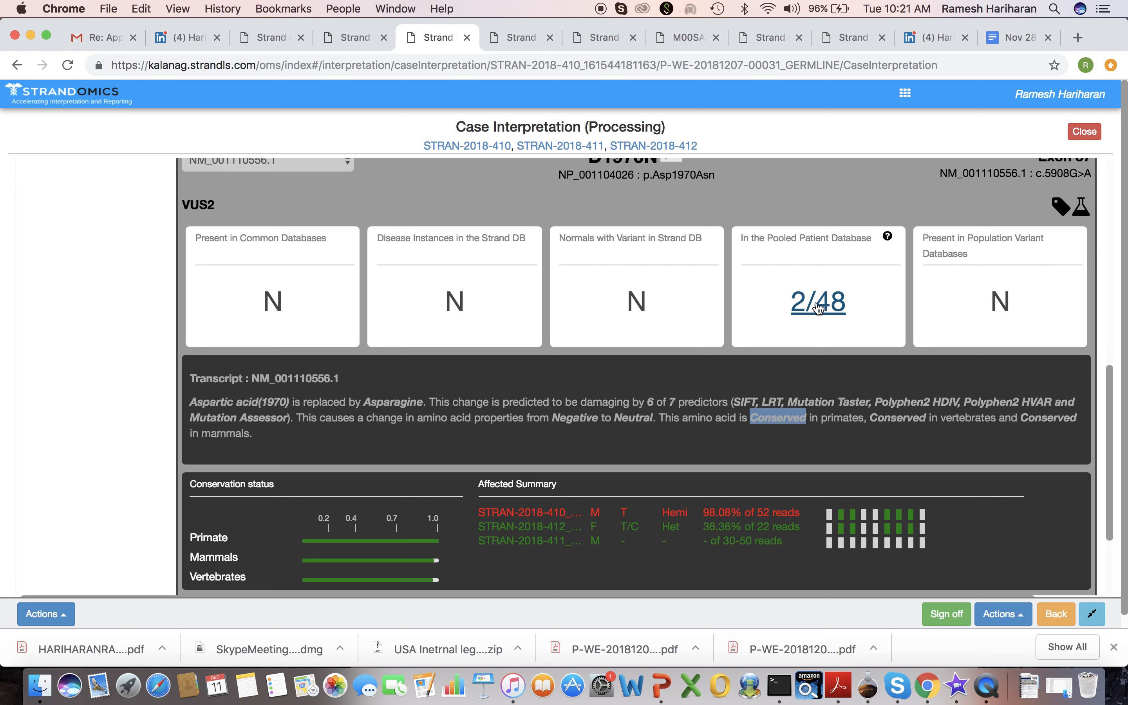
pyautogui.scroll(-2, 826, 316)
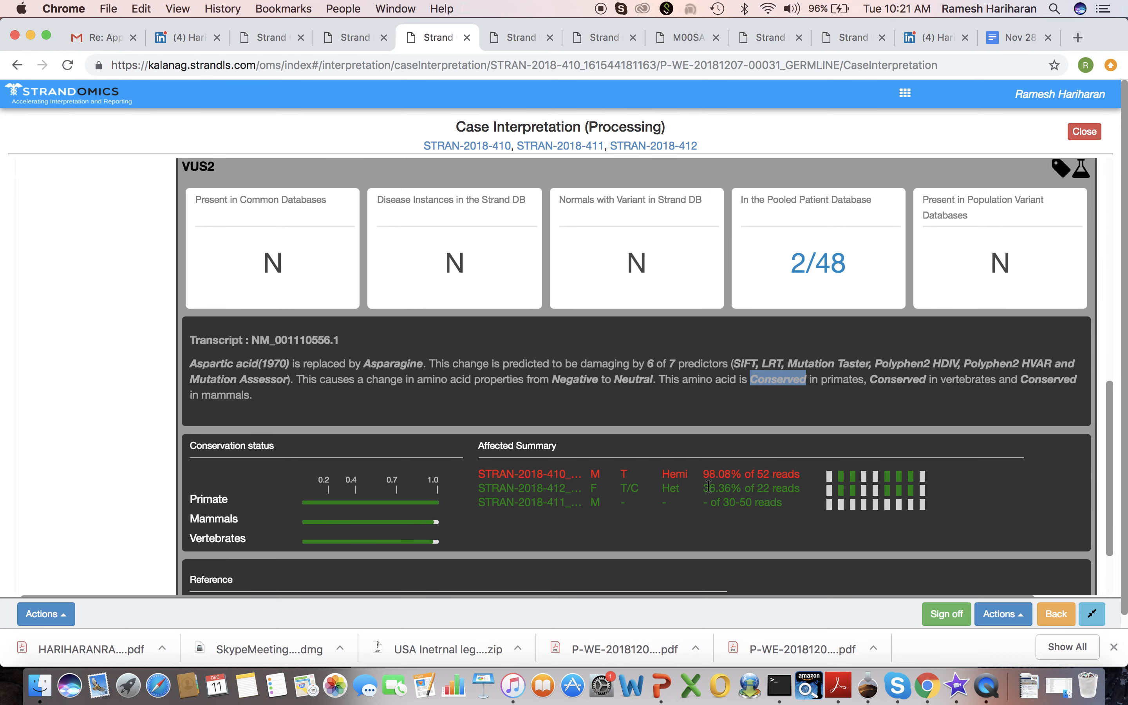
# Step: Open the variant's Pooled Patient Database details and review the Whole Exome samples with their zygosity and clinical manifestations
pyautogui.click(821, 275)
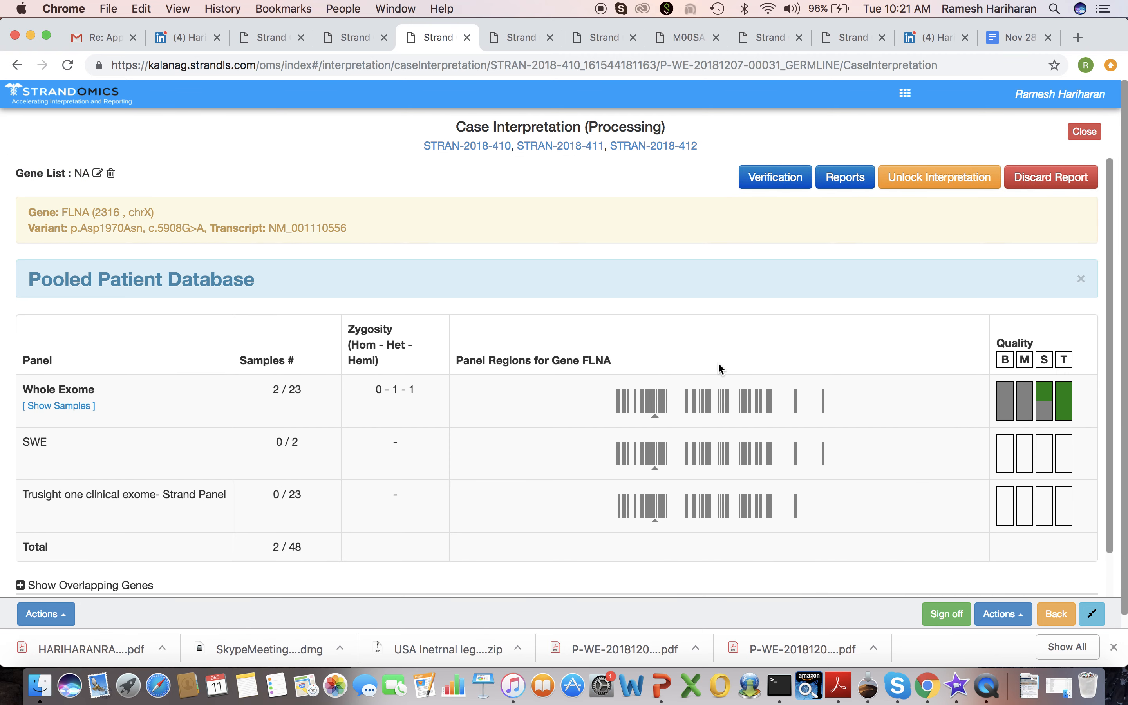
pyautogui.scroll(-2, 717, 364)
pyautogui.click(72, 355)
pyautogui.scroll(-5, 701, 468)
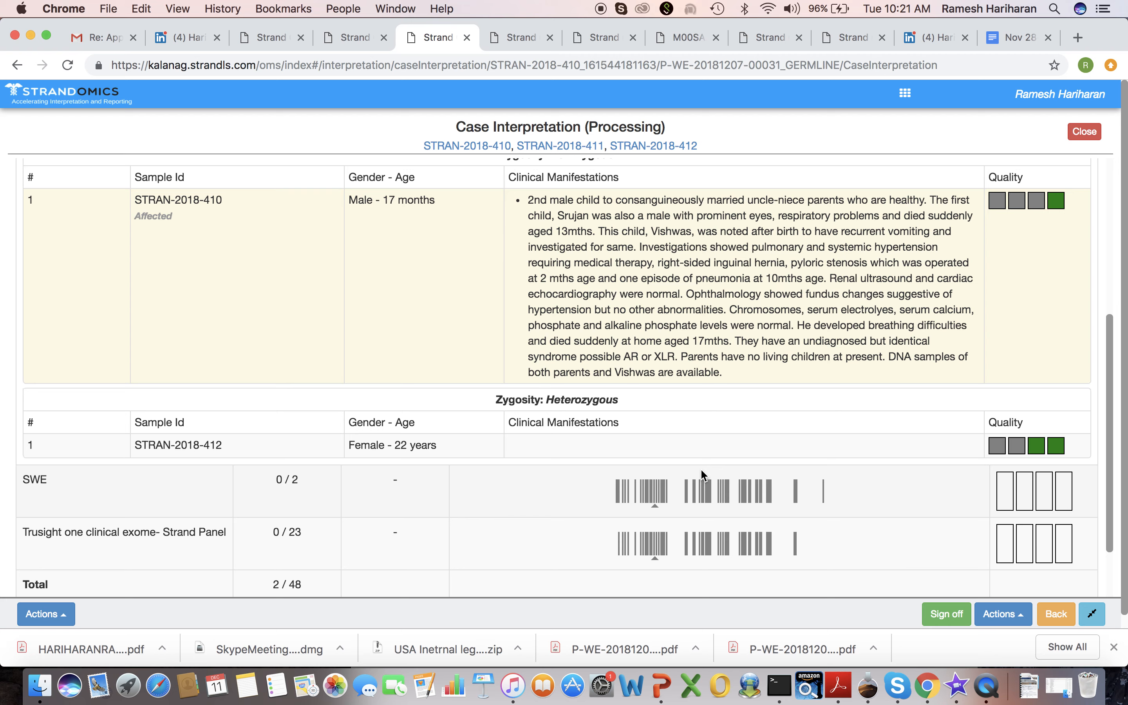
pyautogui.scroll(2, 551, 325)
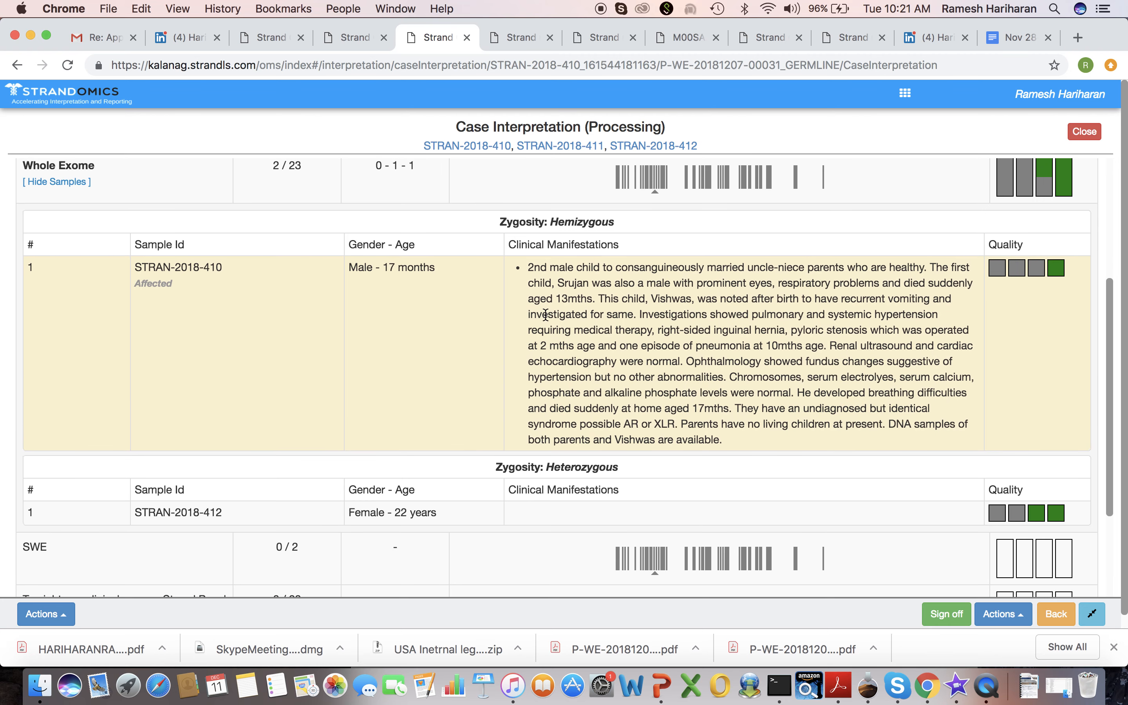
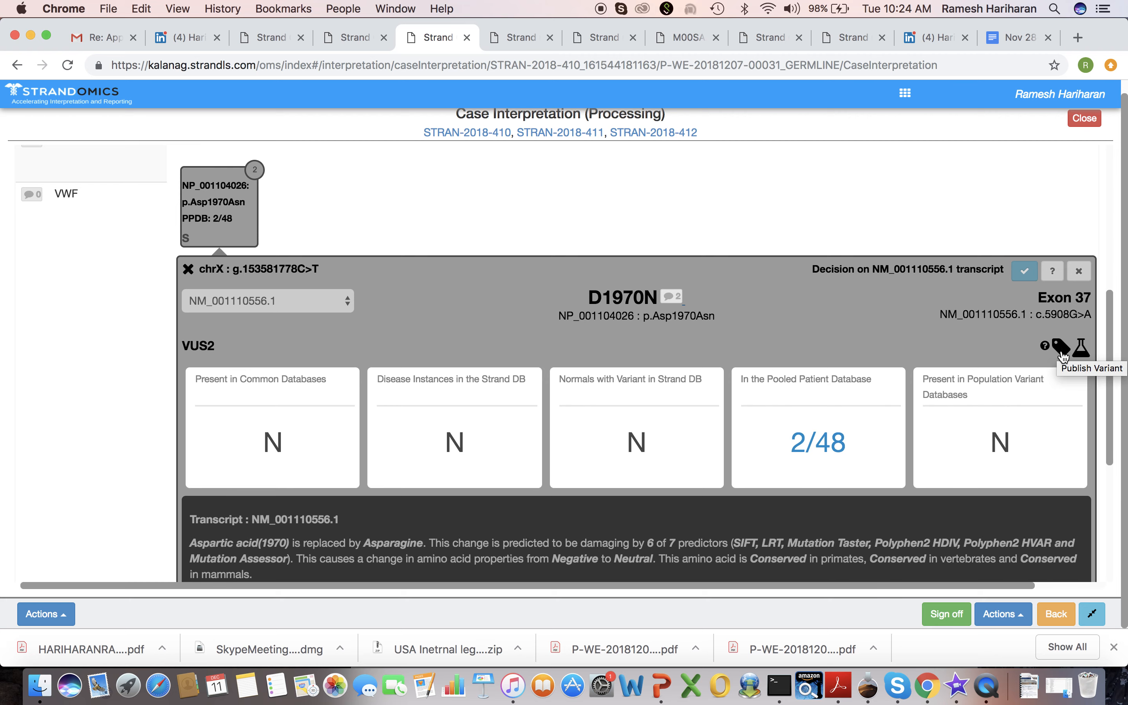
# Step: Open the Publish Variant form for D1970N, review its label, phenotype, summary and reference fields, and dismiss it without publishing
pyautogui.click(1062, 349)
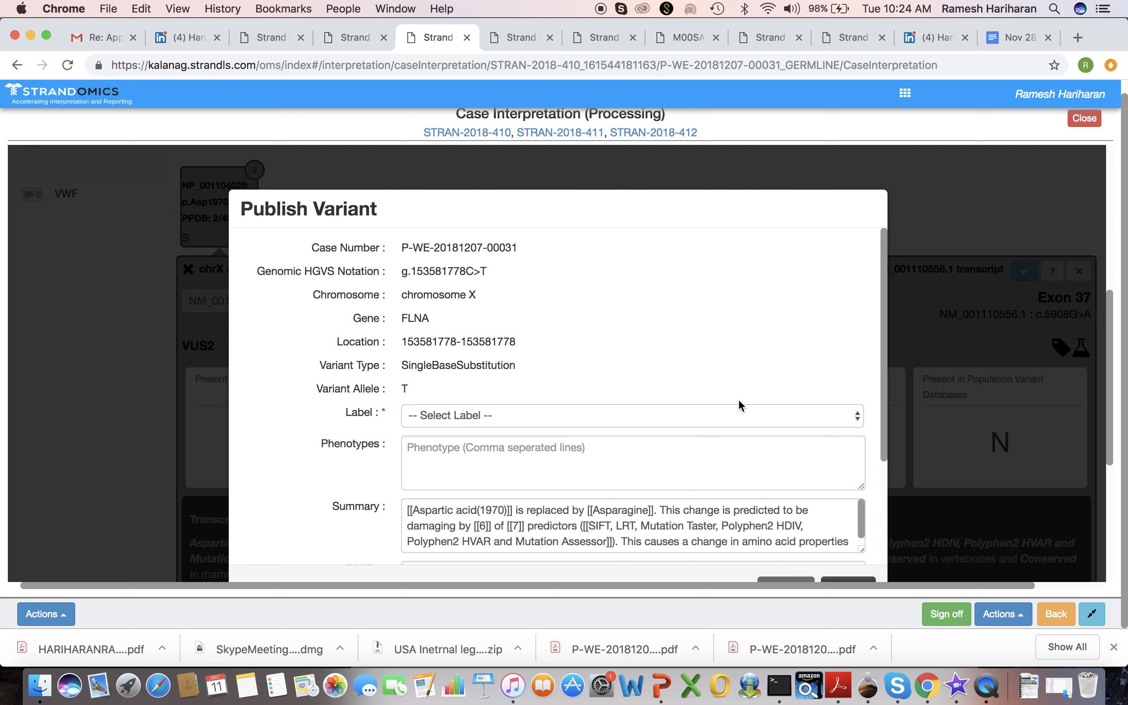
pyautogui.scroll(-5, 739, 402)
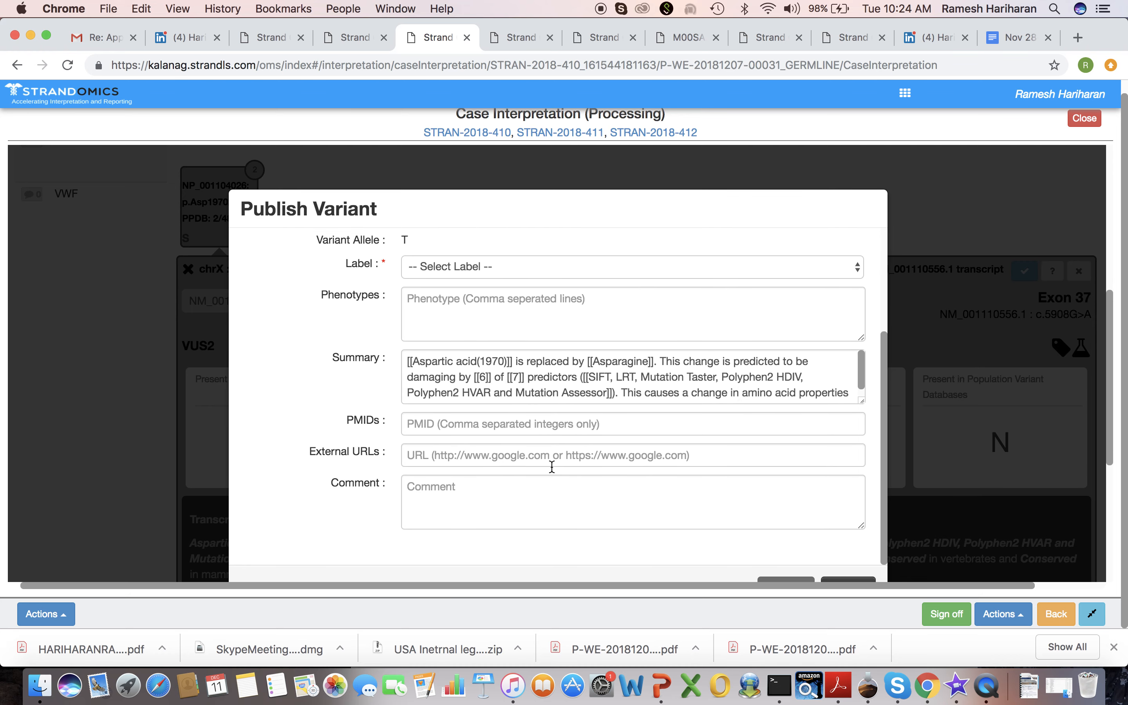
pyautogui.scroll(2, 583, 420)
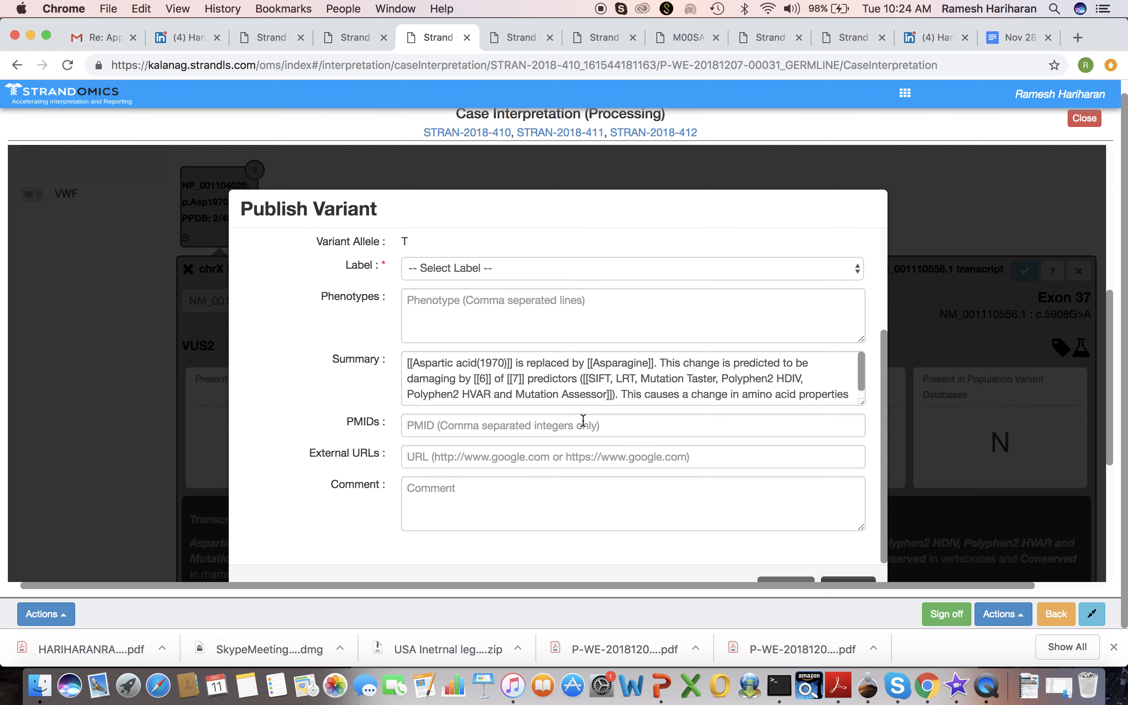
pyautogui.scroll(1, 583, 420)
pyautogui.scroll(-2, 583, 421)
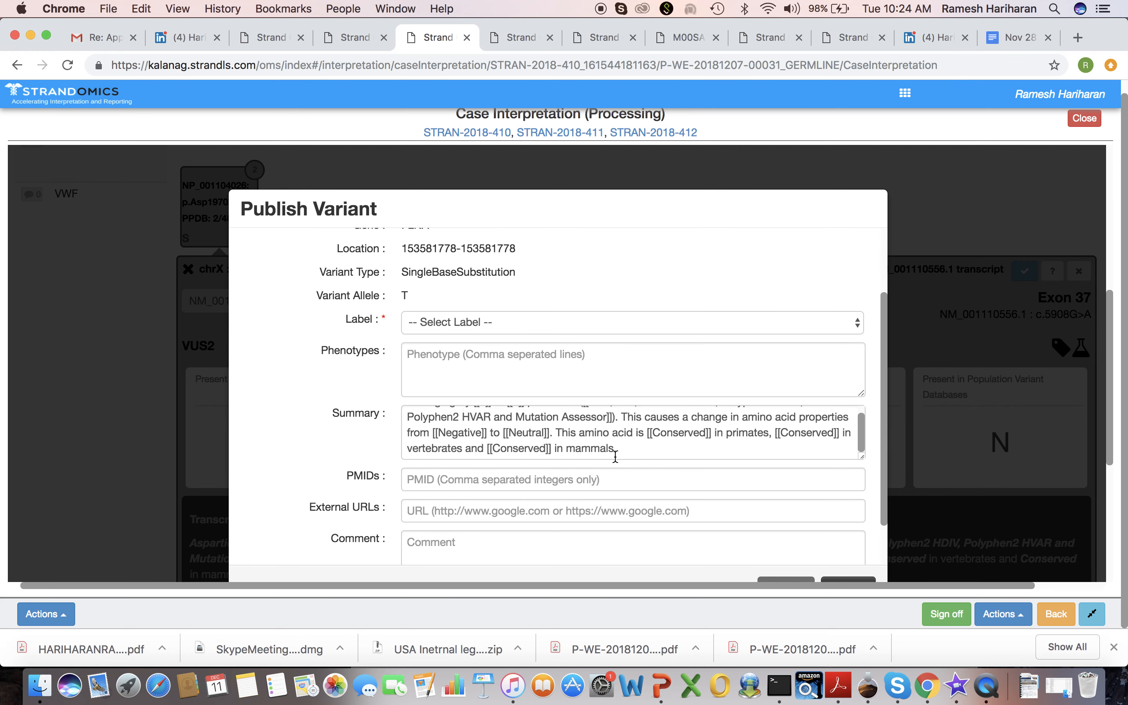
pyautogui.scroll(-3, 694, 546)
pyautogui.scroll(-3, 844, 559)
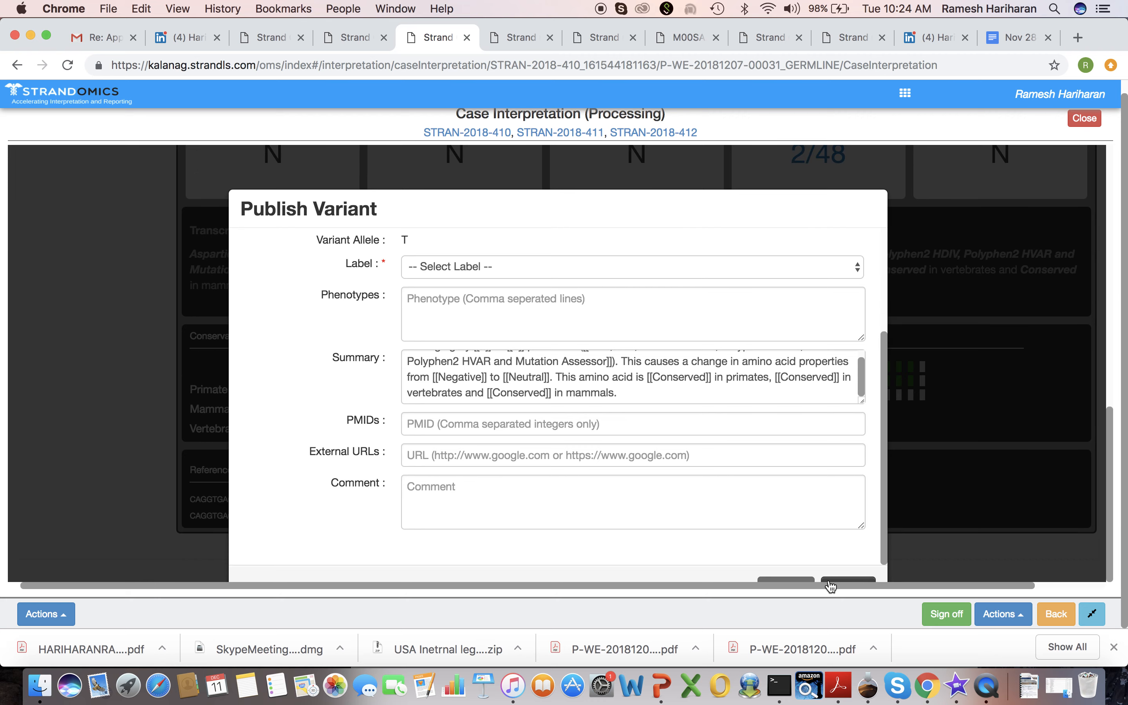
pyautogui.click(842, 578)
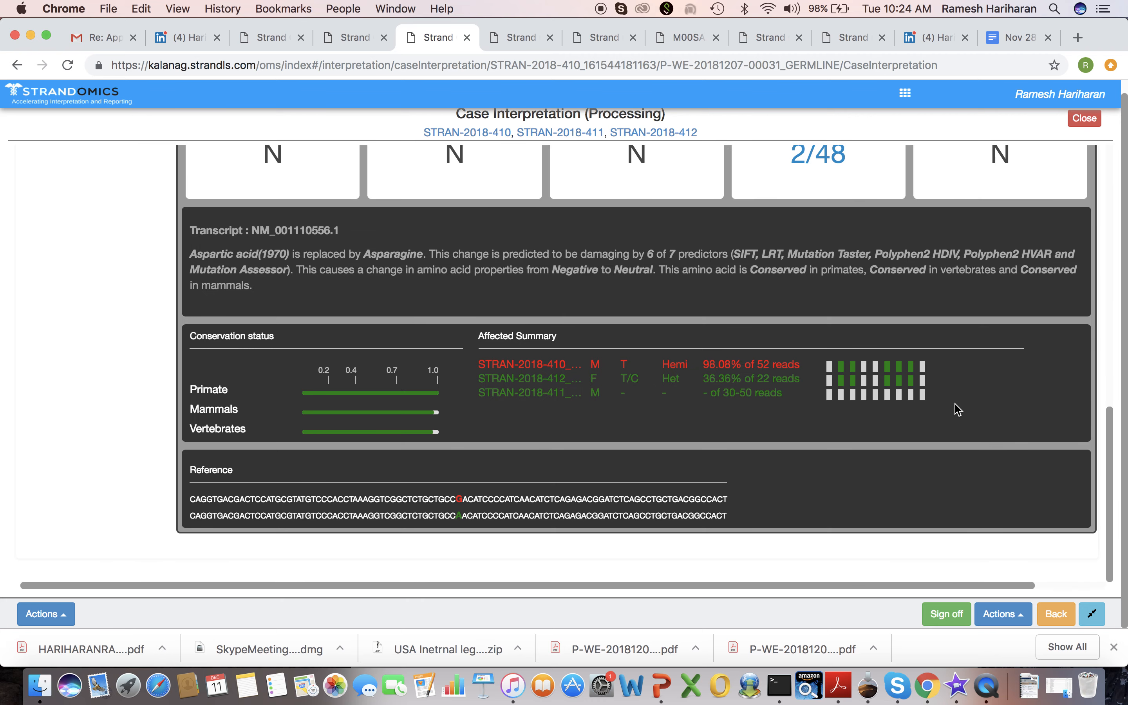
# Step: Return to the FLNA gene header and variant list above the D1970N details
pyautogui.scroll(7, 954, 402)
pyautogui.scroll(5, 954, 402)
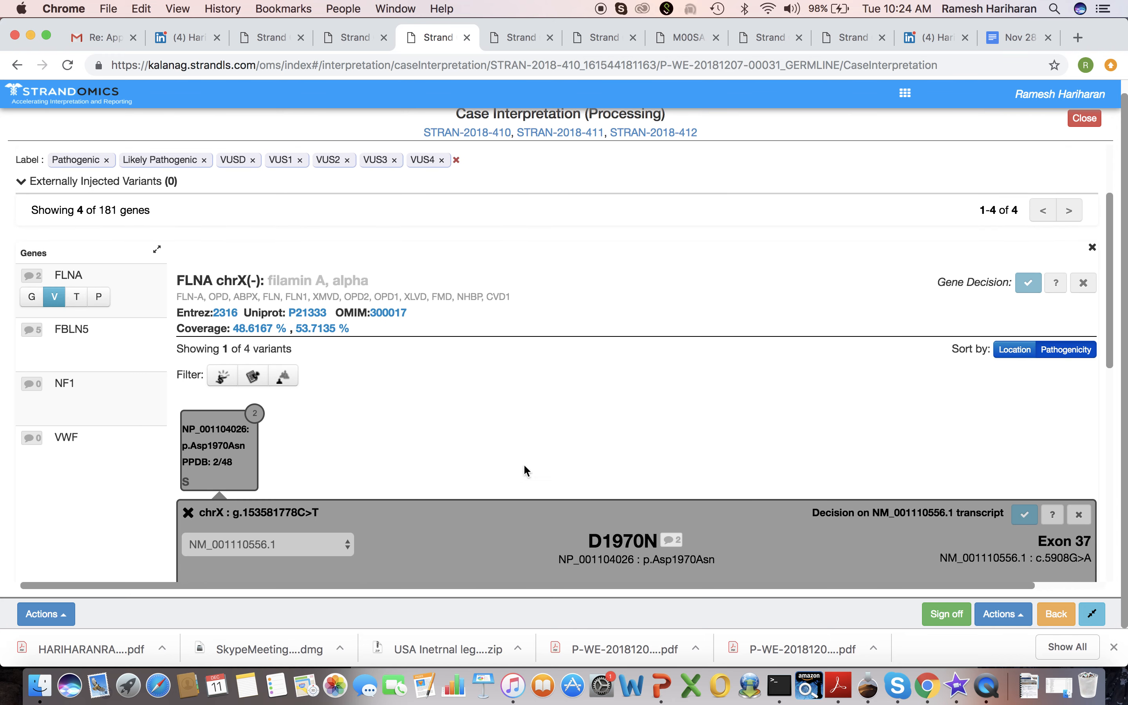
pyautogui.scroll(1, 466, 457)
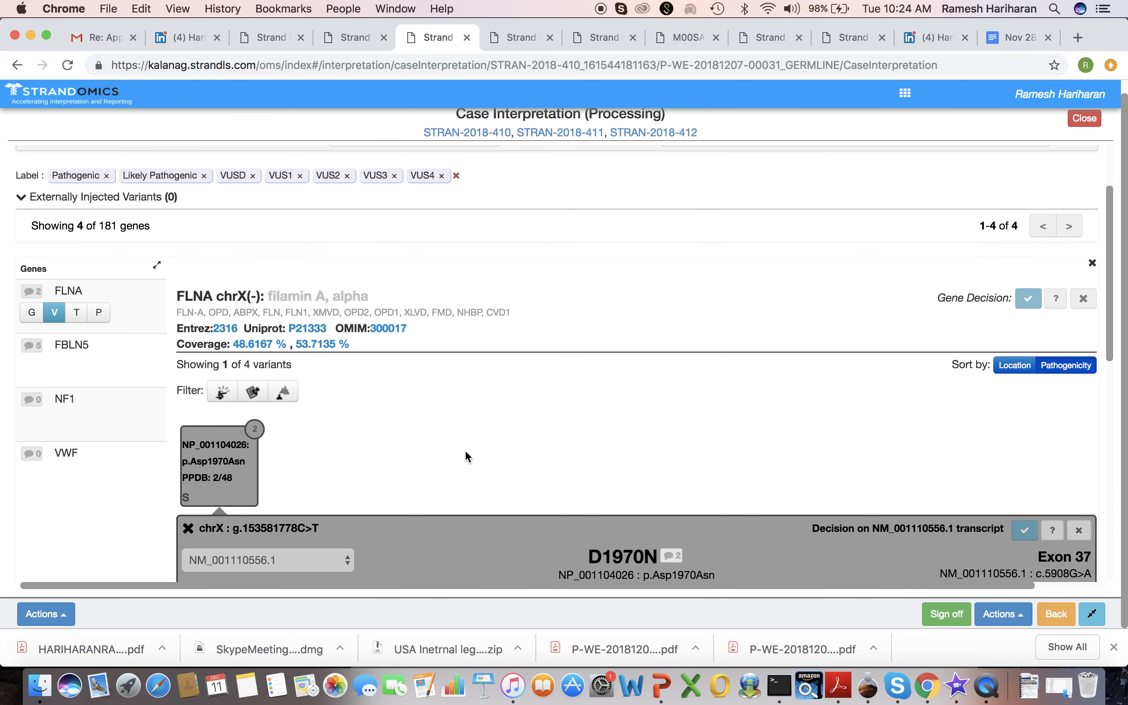
# Step: Check the FLNA gene overview, return to the candidate gene list, and read the comments recorded on FLNA
pyautogui.click(31, 312)
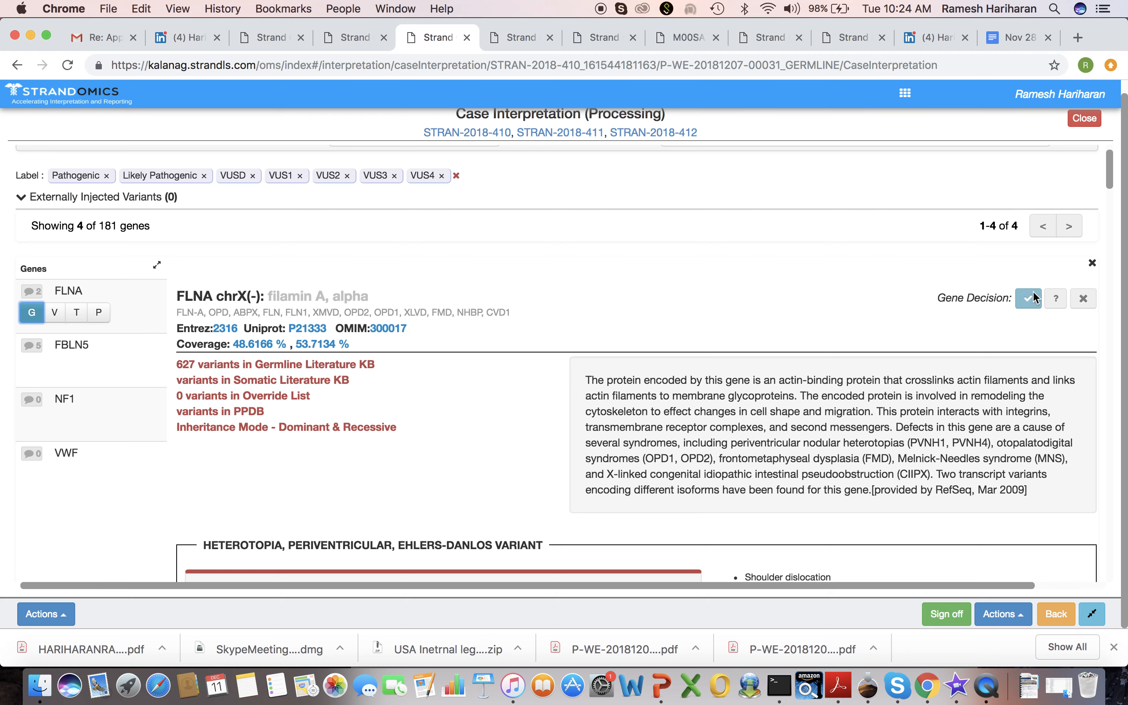
pyautogui.click(1092, 262)
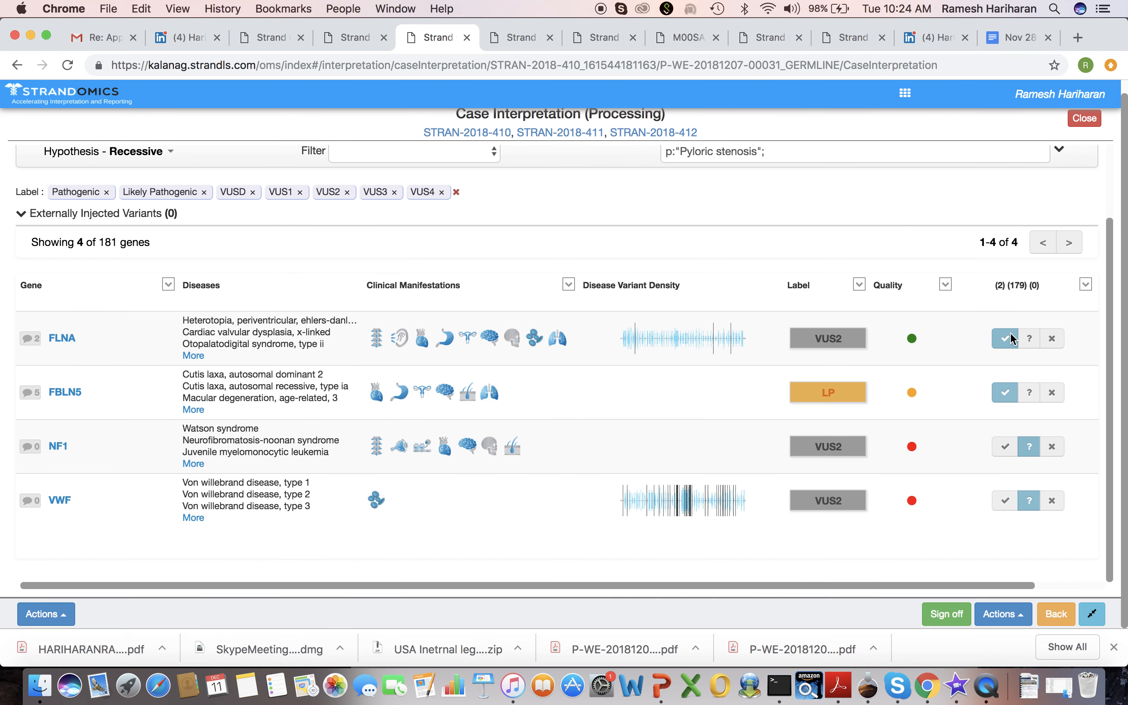
pyautogui.click(32, 340)
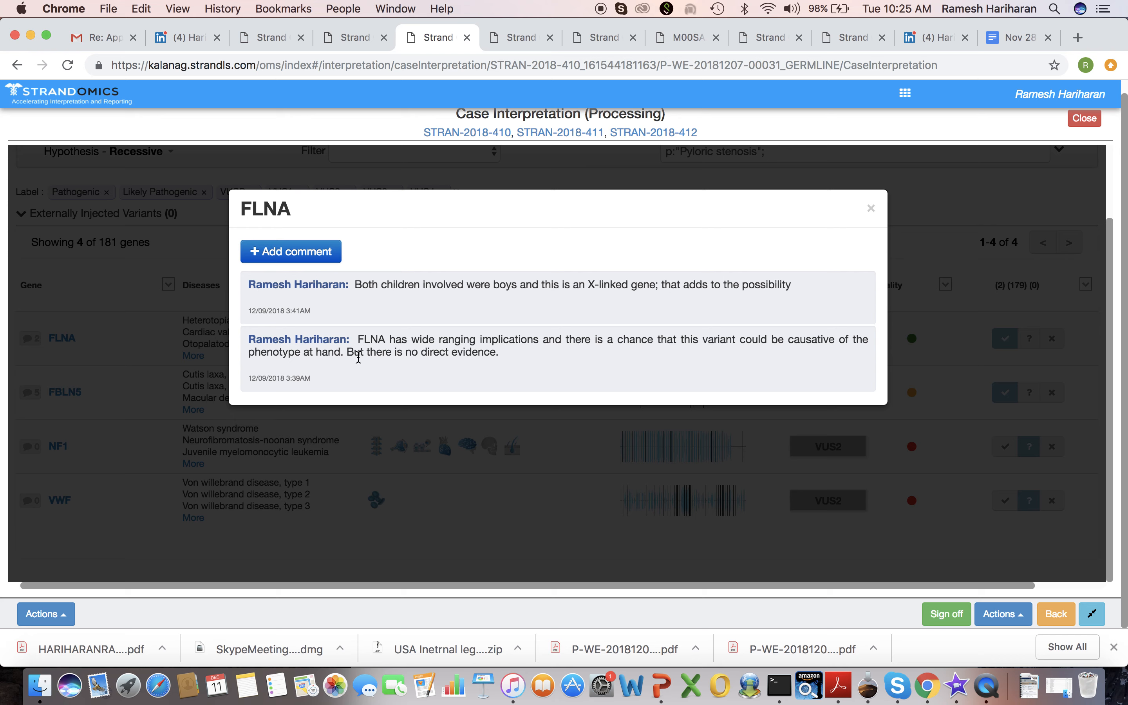
pyautogui.click(870, 209)
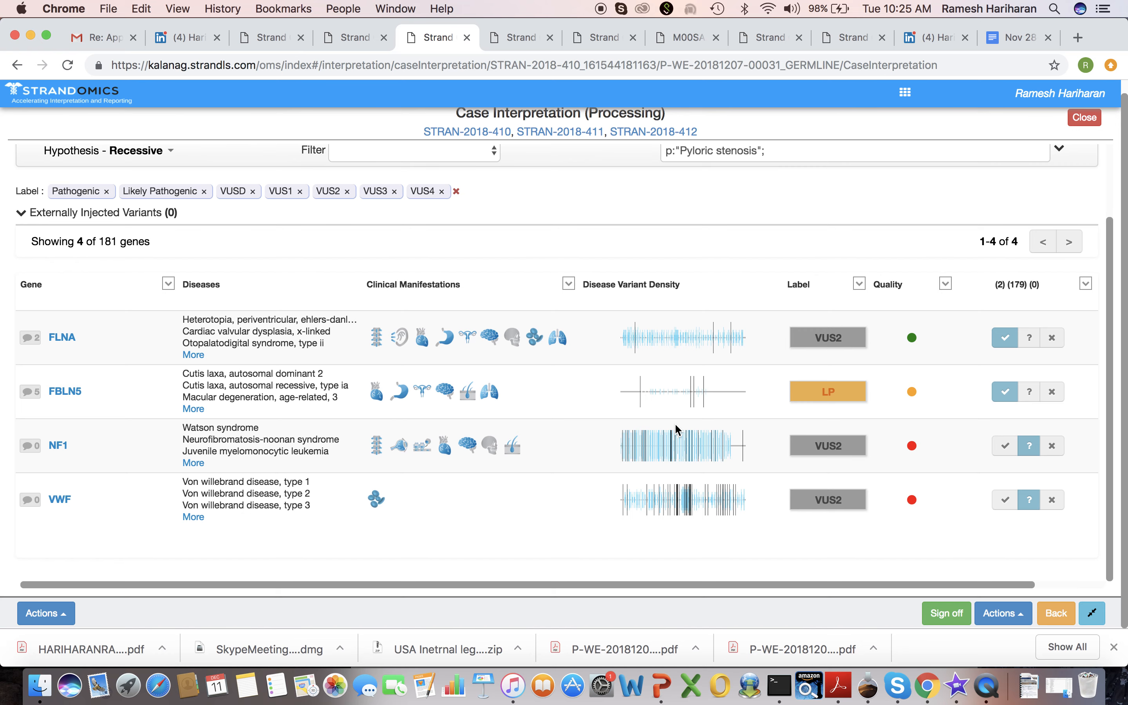
pyautogui.scroll(2, 757, 461)
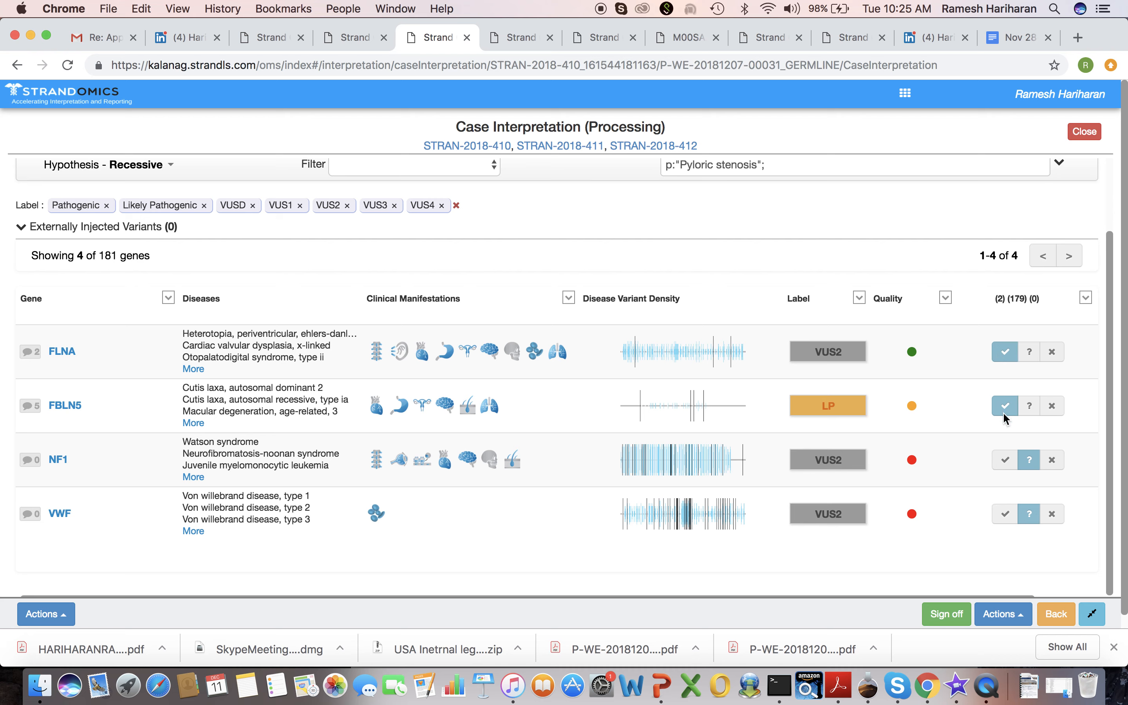
# Step: Look over the catalogue of available gene lists and return to the case interpretation
pyautogui.scroll(4, 904, 410)
pyautogui.click(852, 38)
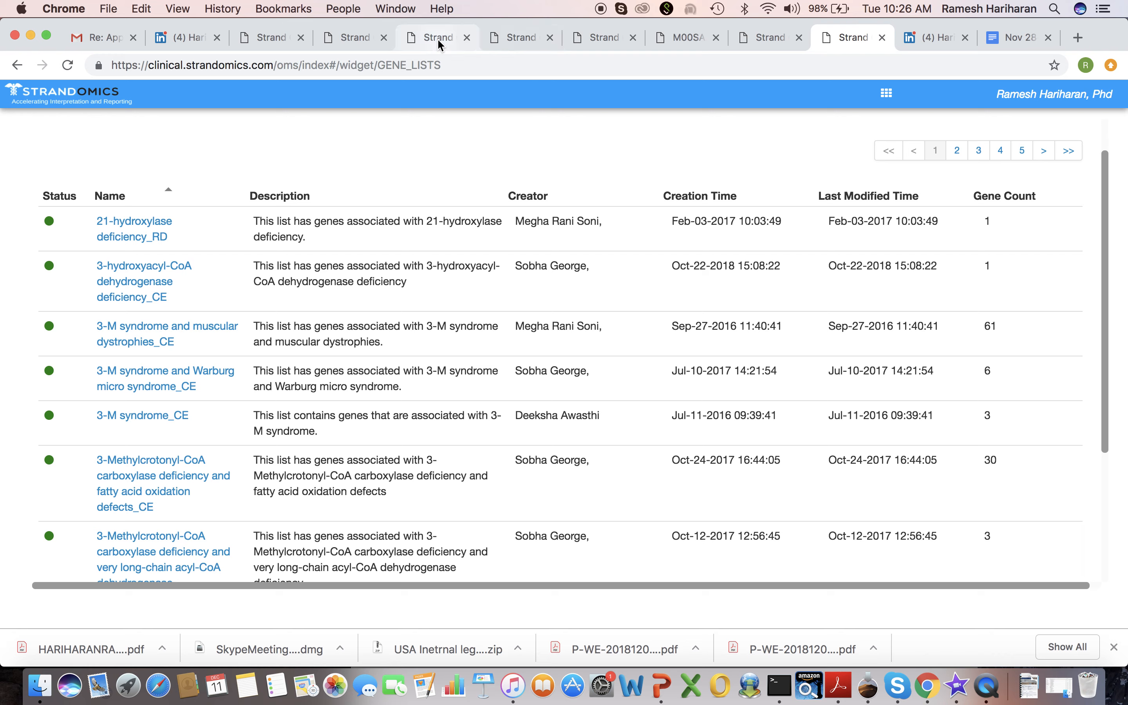
pyautogui.click(437, 38)
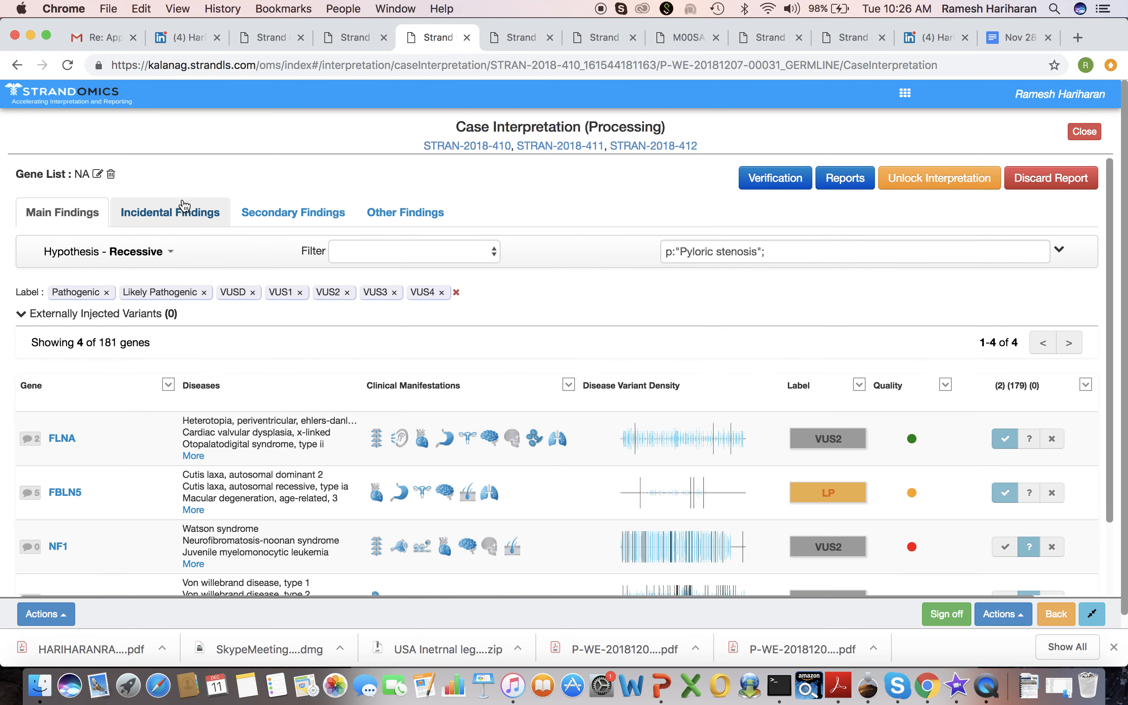
# Step: Search the case's gene list selection by gene list name for "neu" and dismiss it without saving
pyautogui.click(98, 176)
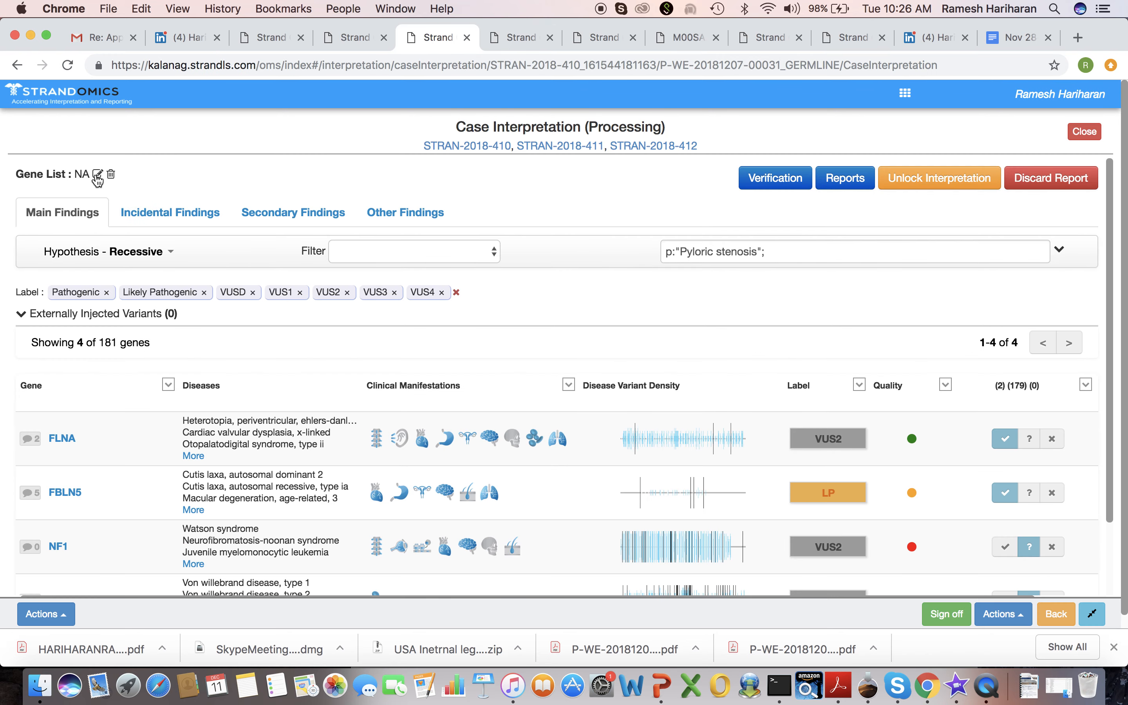
pyautogui.click(312, 279)
pyautogui.click(312, 297)
pyautogui.click(326, 313)
pyautogui.write('neu')
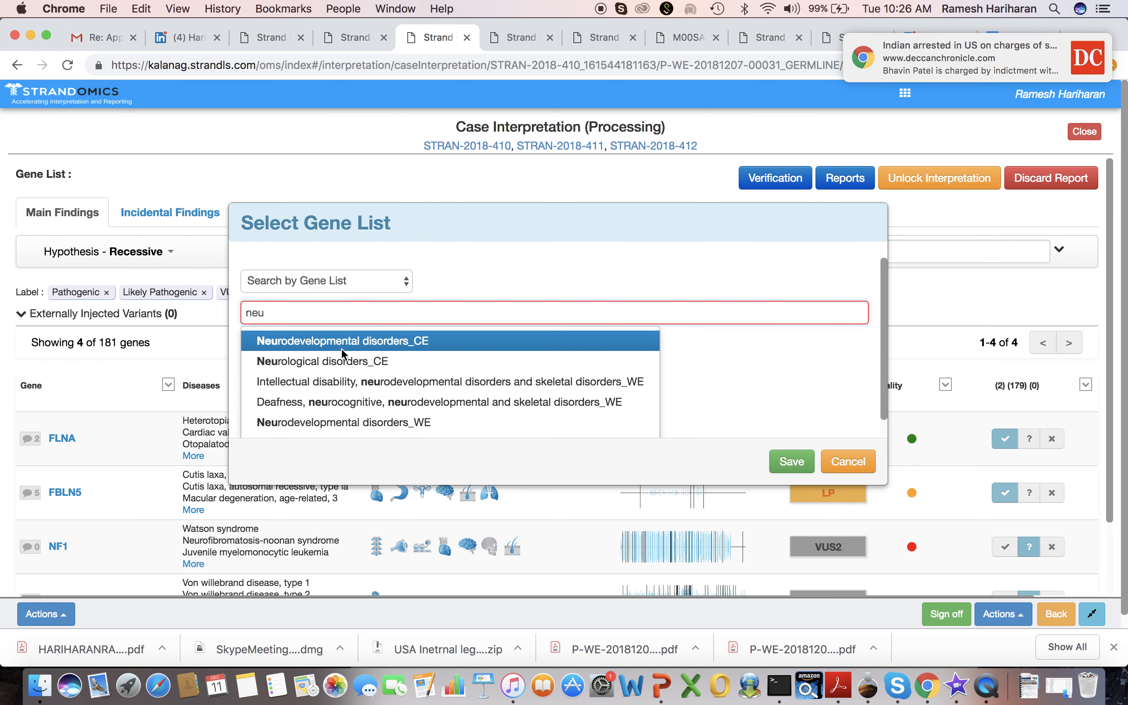
pyautogui.click(864, 463)
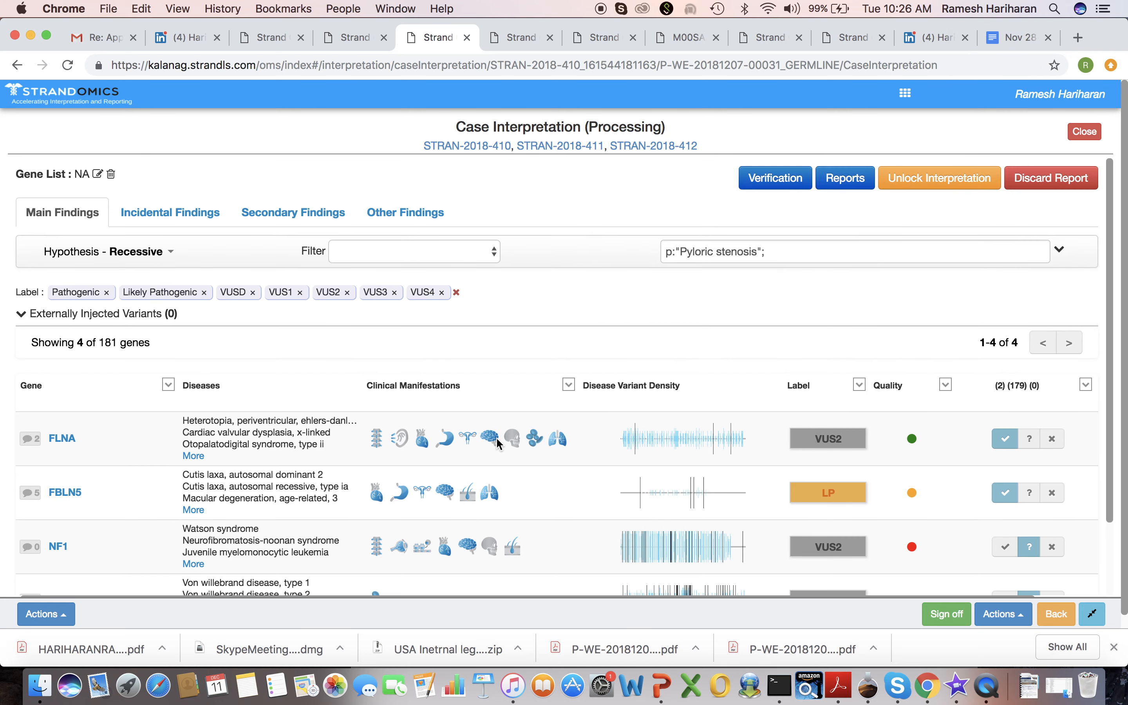
# Step: Try saved filter 2 on the main findings, check the filter choices, and clear the filter
pyautogui.scroll(-2, 496, 438)
pyautogui.scroll(2, 420, 440)
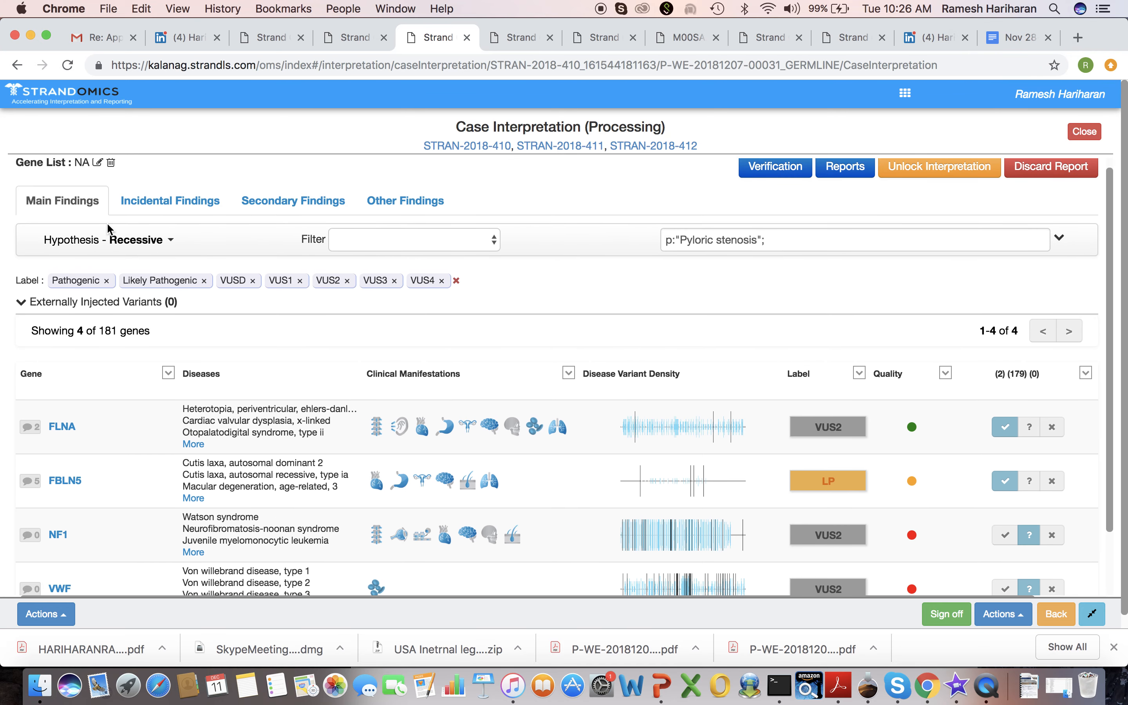
pyautogui.scroll(1, 460, 479)
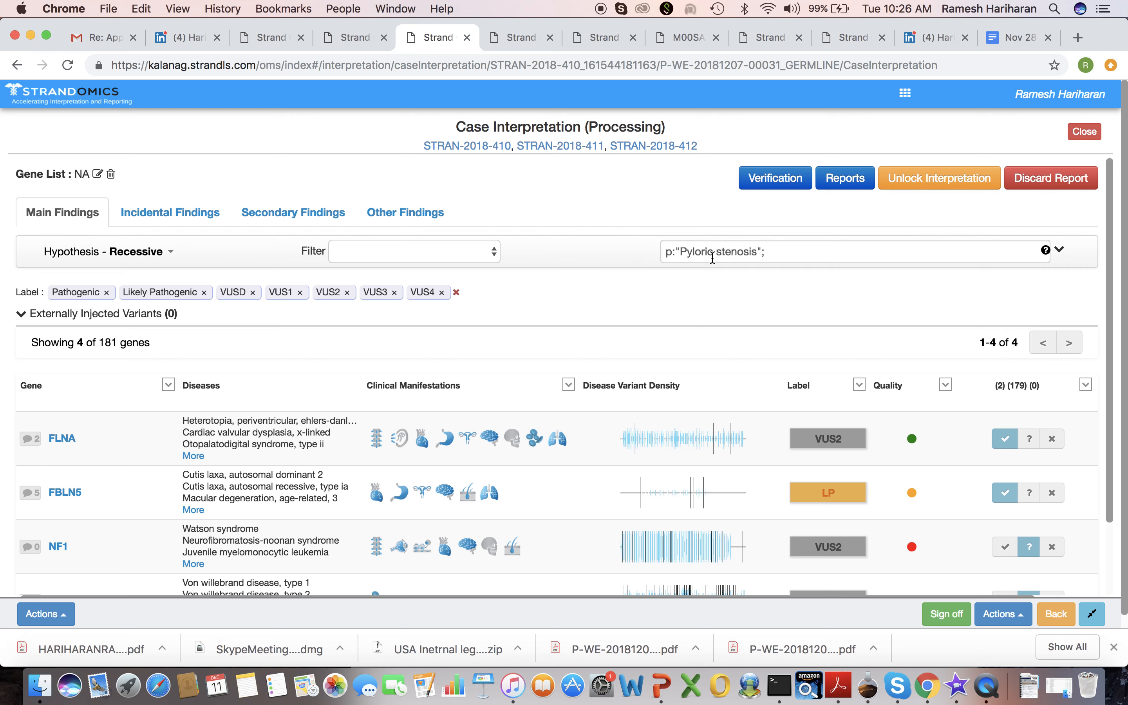
pyautogui.click(493, 250)
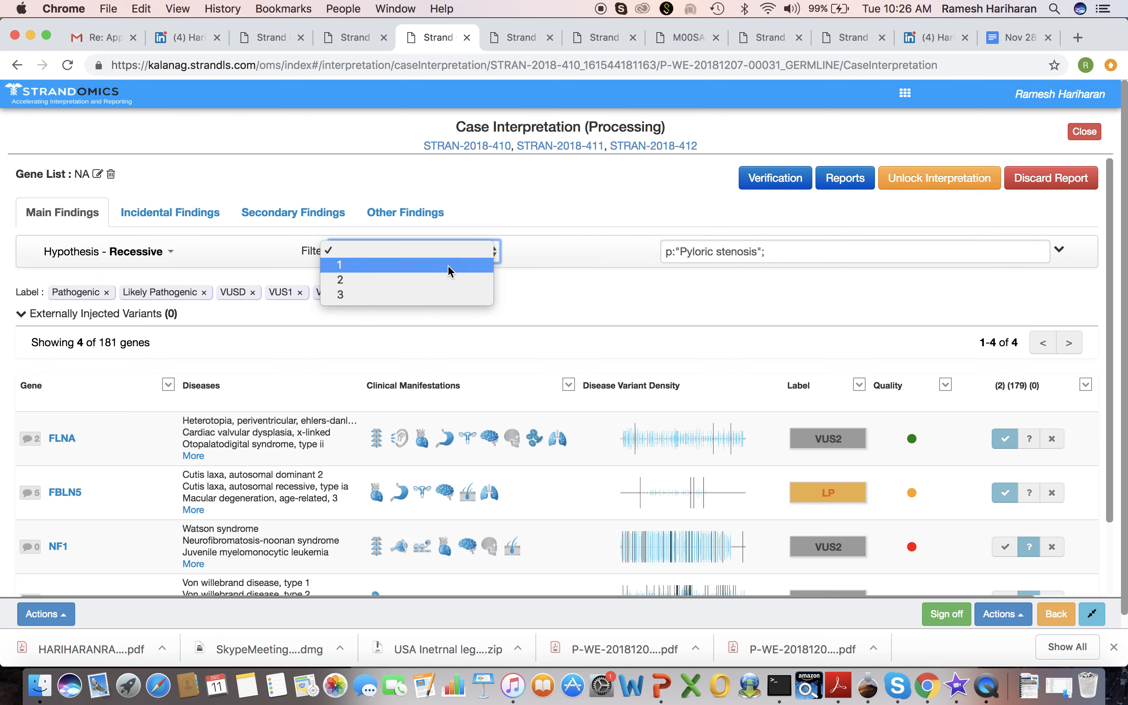
pyautogui.click(447, 280)
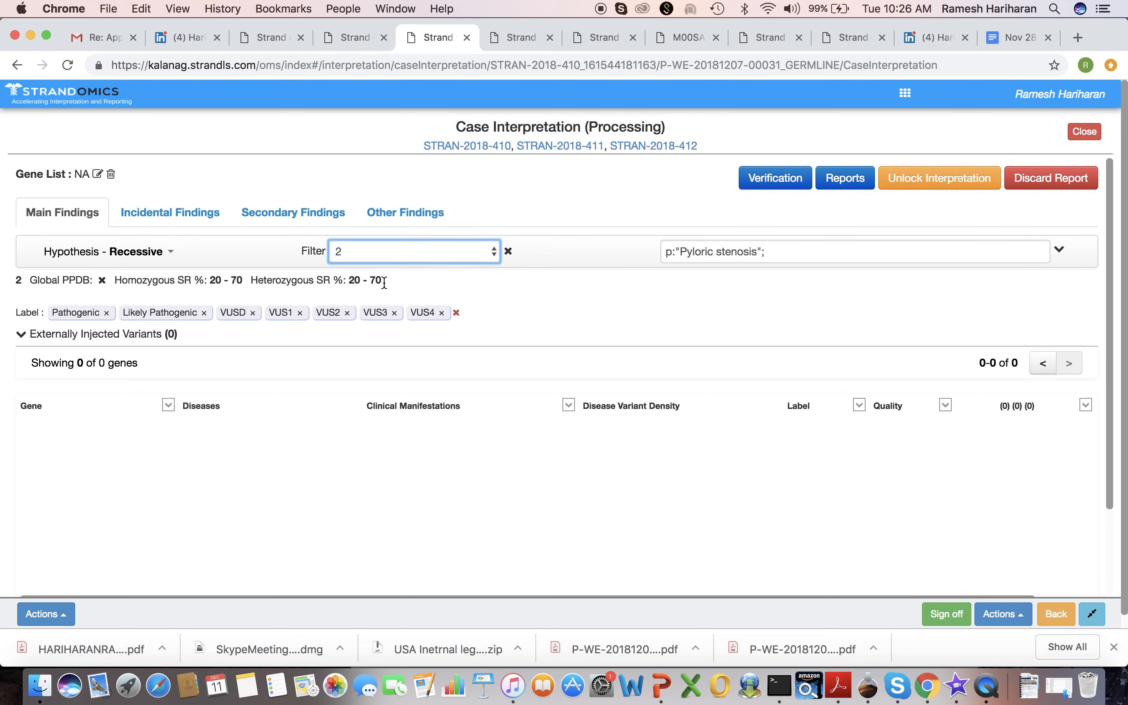
pyautogui.click(493, 252)
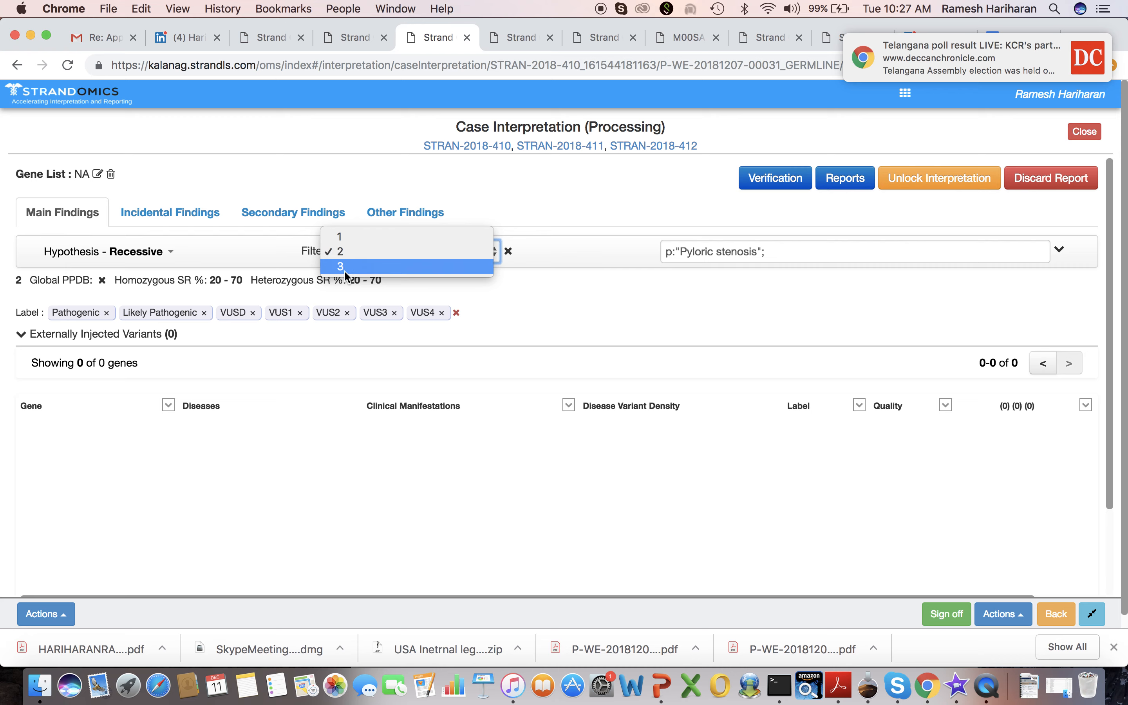
pyautogui.click(566, 320)
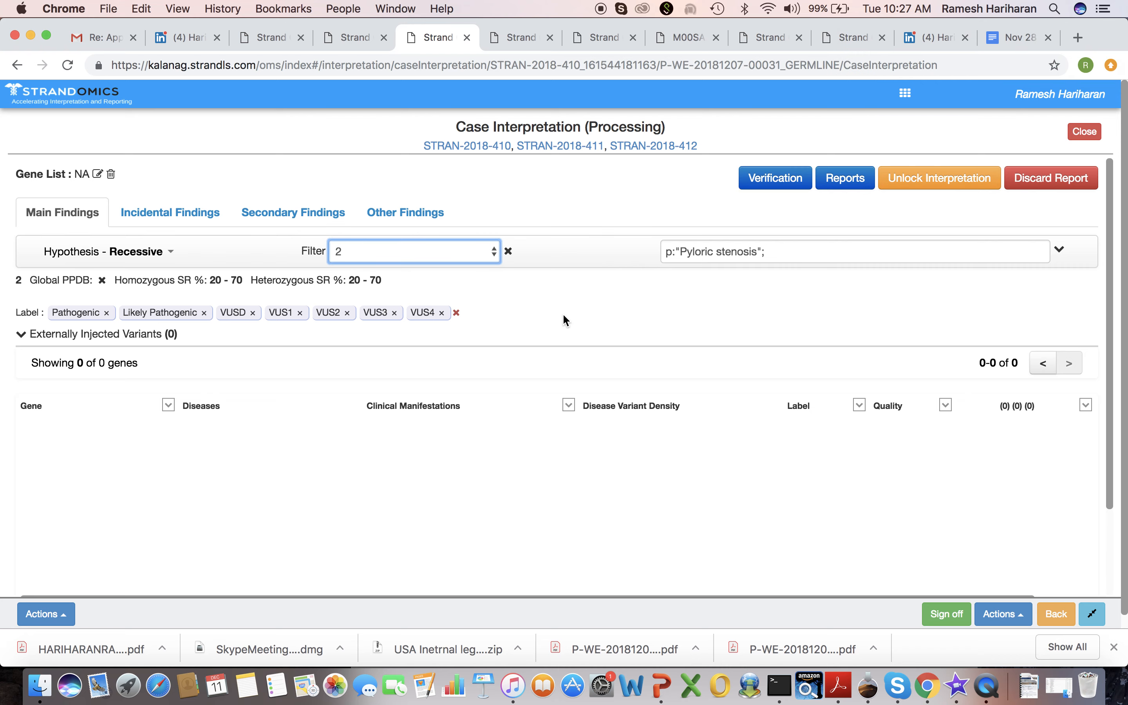
pyautogui.click(508, 251)
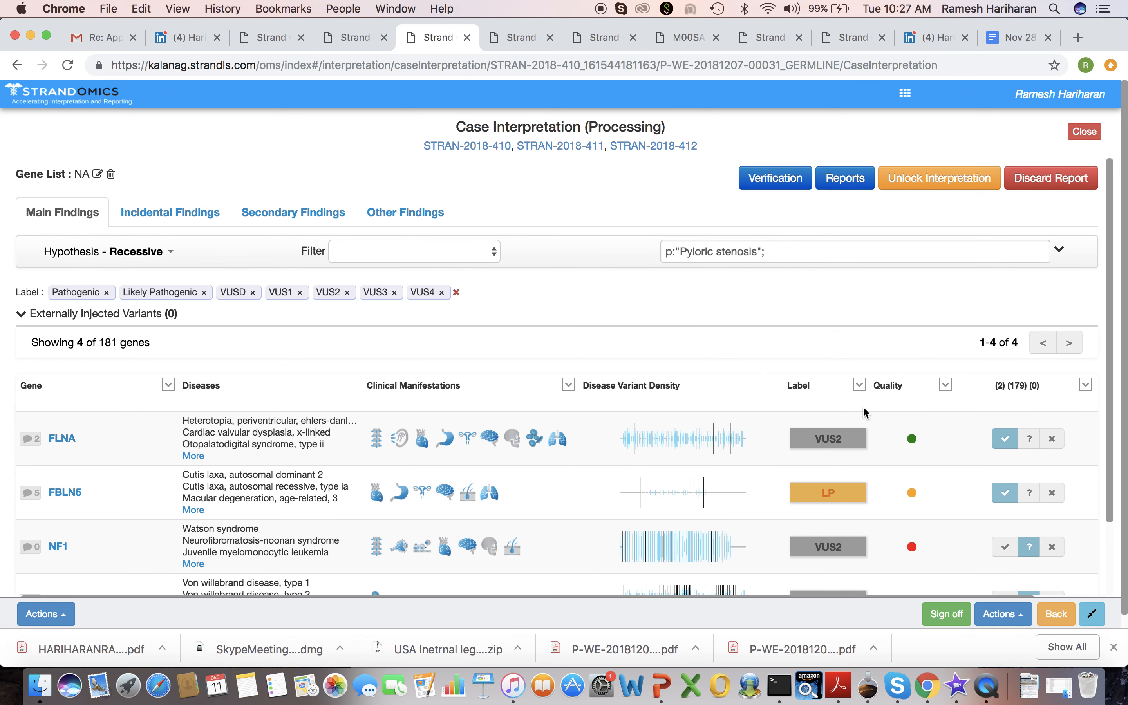
# Step: Go to the label assignment page for the selected variants and open the Assigned Label options for FBLN5
pyautogui.scroll(-1, 893, 427)
pyautogui.scroll(-1, 893, 426)
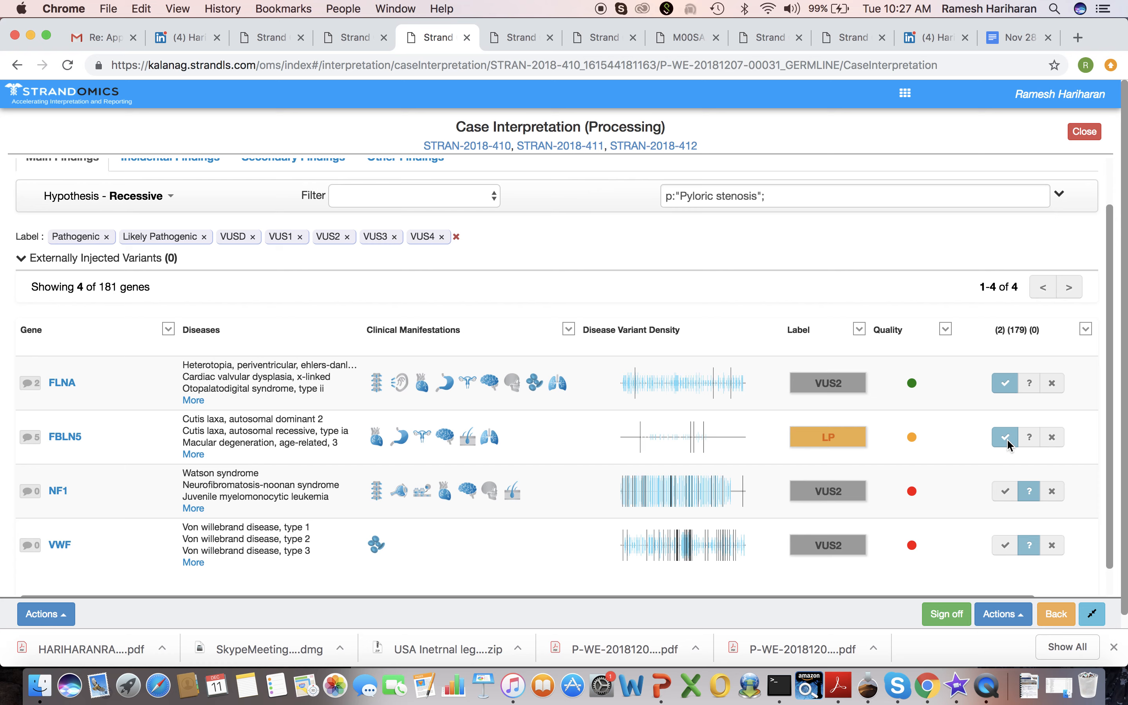
pyautogui.scroll(2, 1007, 440)
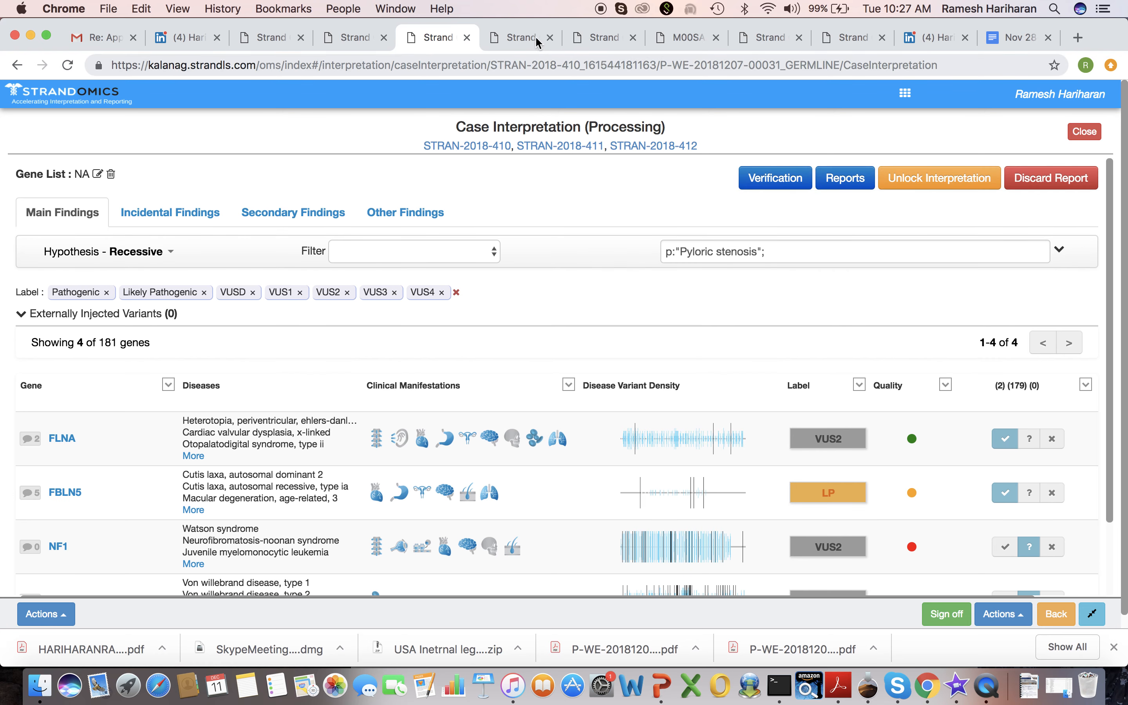
pyautogui.click(517, 37)
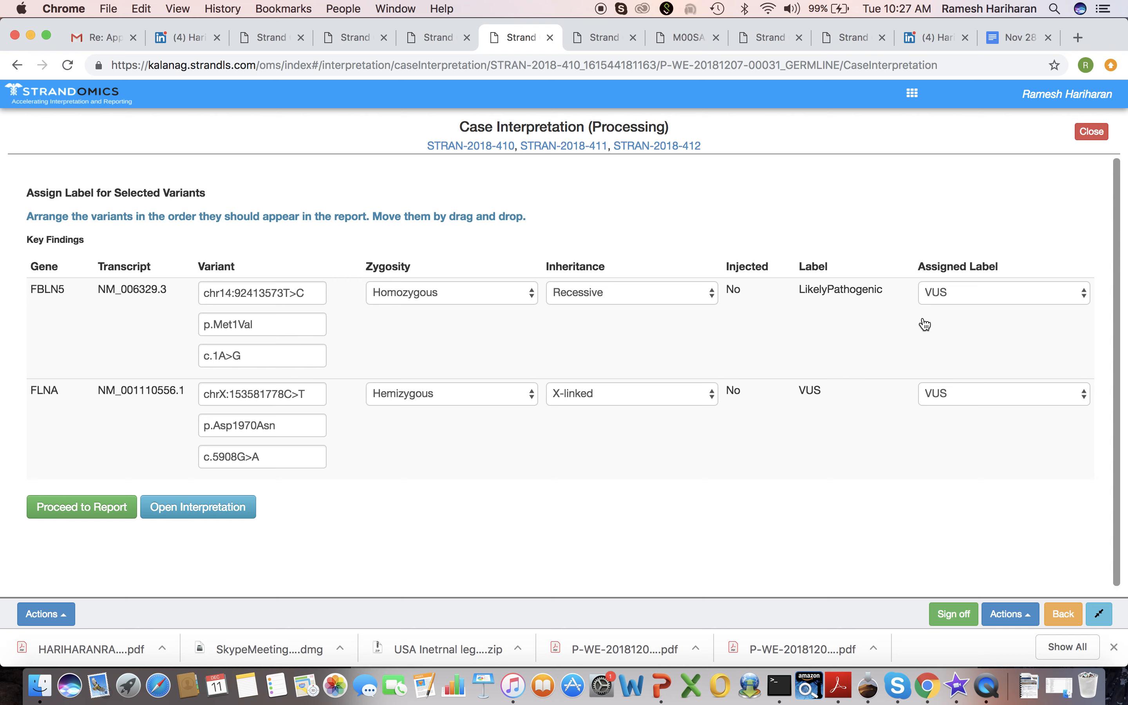
pyautogui.click(970, 298)
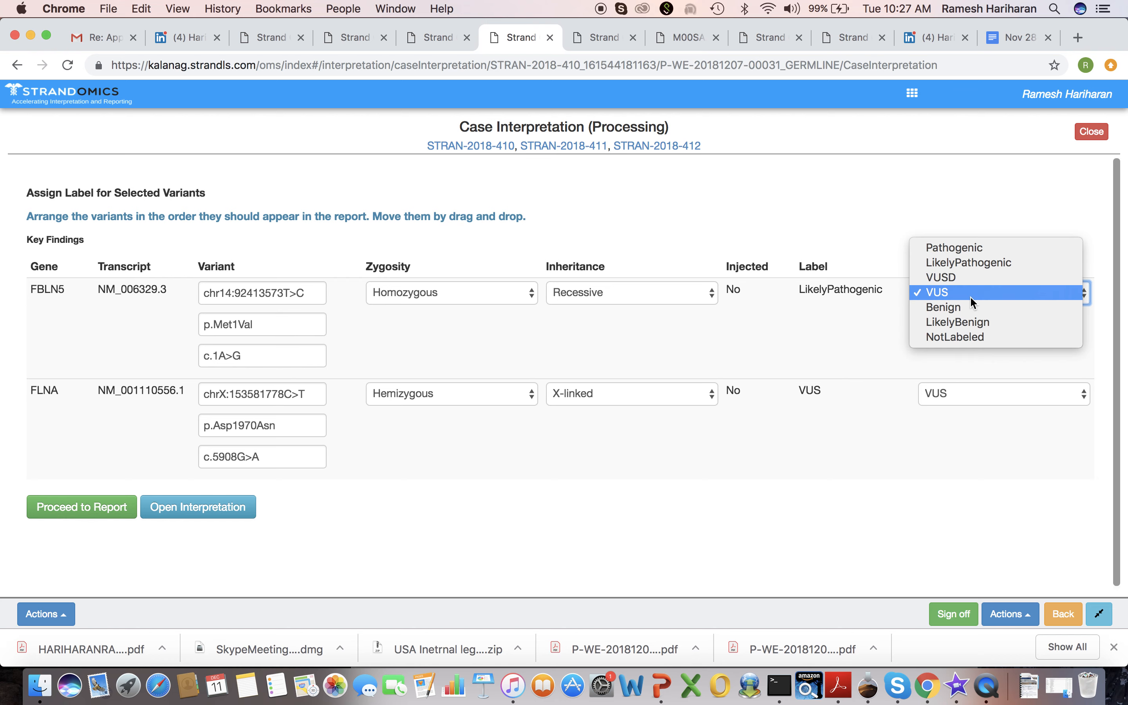